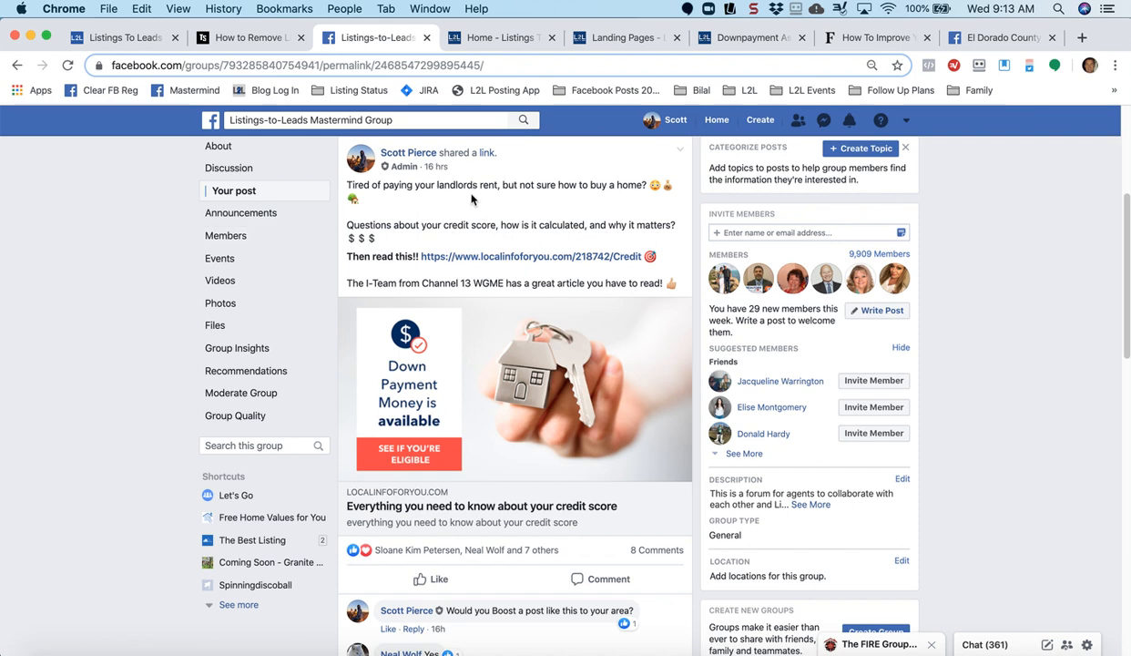
Open the credit score article from the Facebook post, skim it, and follow its Downpayment Assistance banner to the landing page
click(499, 359)
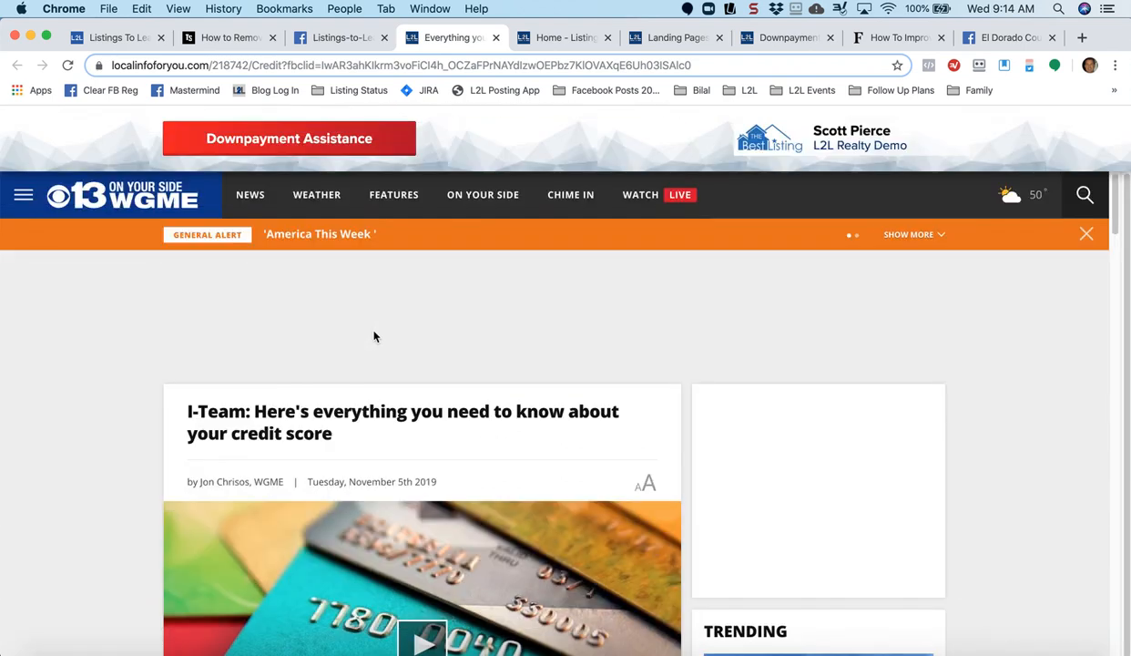
scroll(120, 360, down, 3)
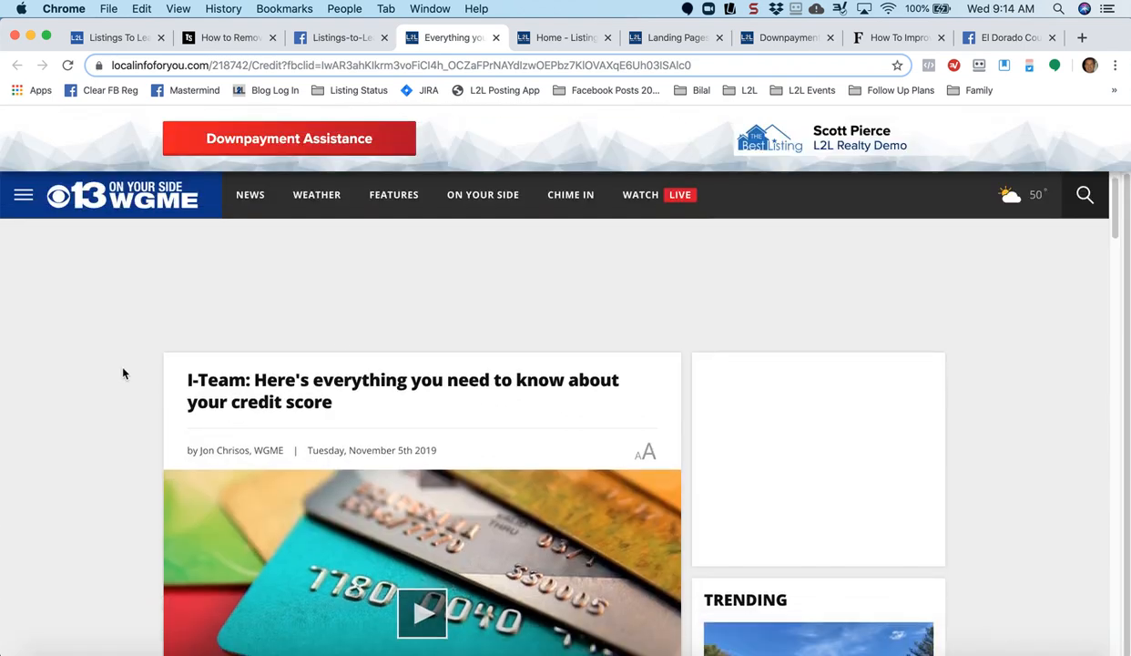
scroll(123, 373, down, 5)
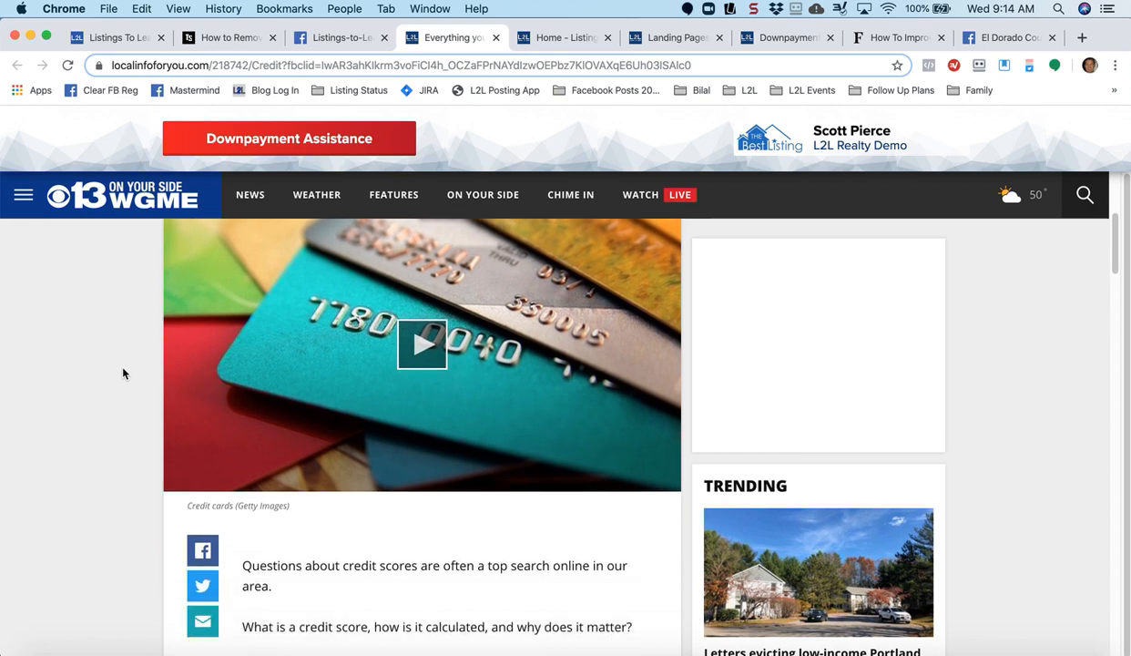
scroll(123, 372, up, 5)
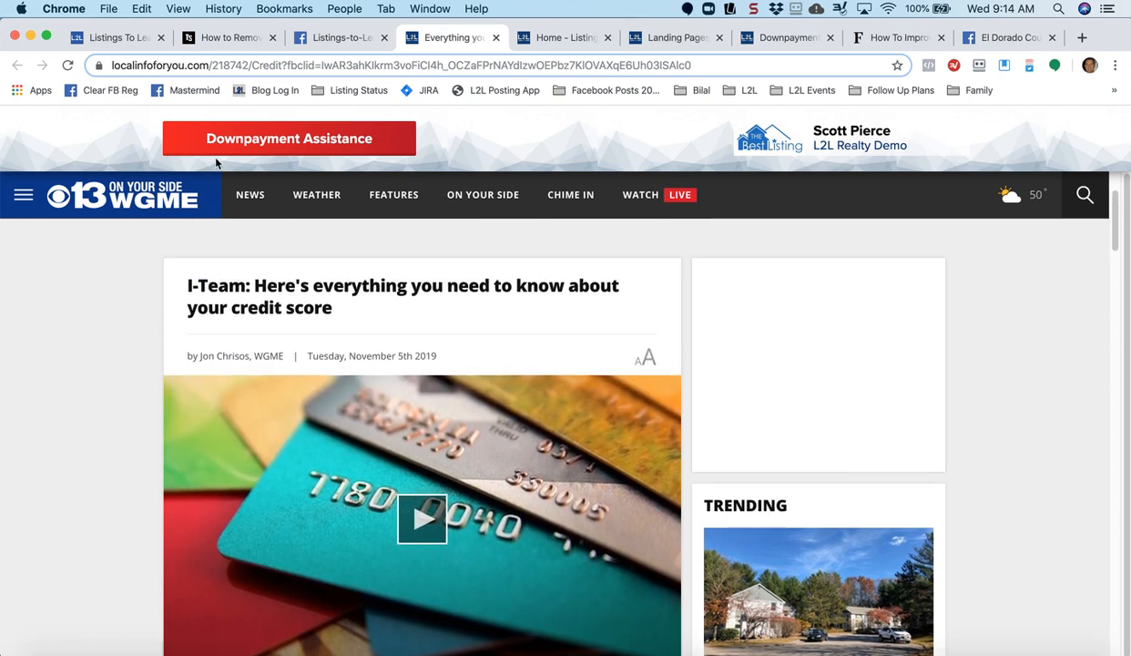
click(305, 140)
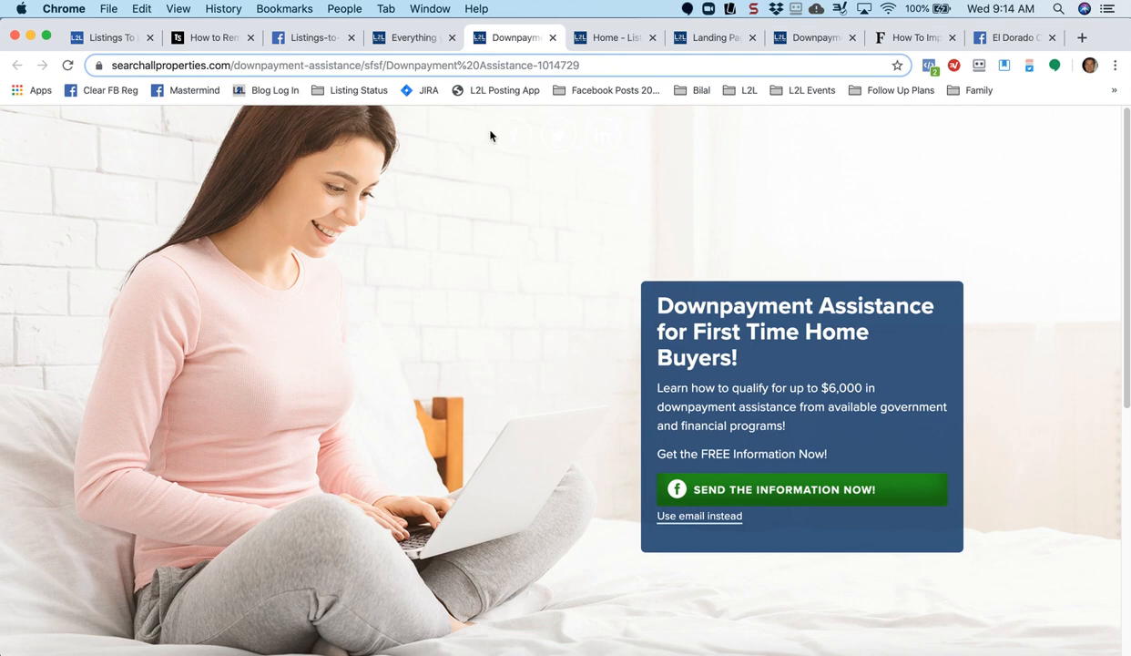
Go to the Downpayment Assistance landing page editor and start a new Downpayment Assistance header in the advanced options
click(615, 39)
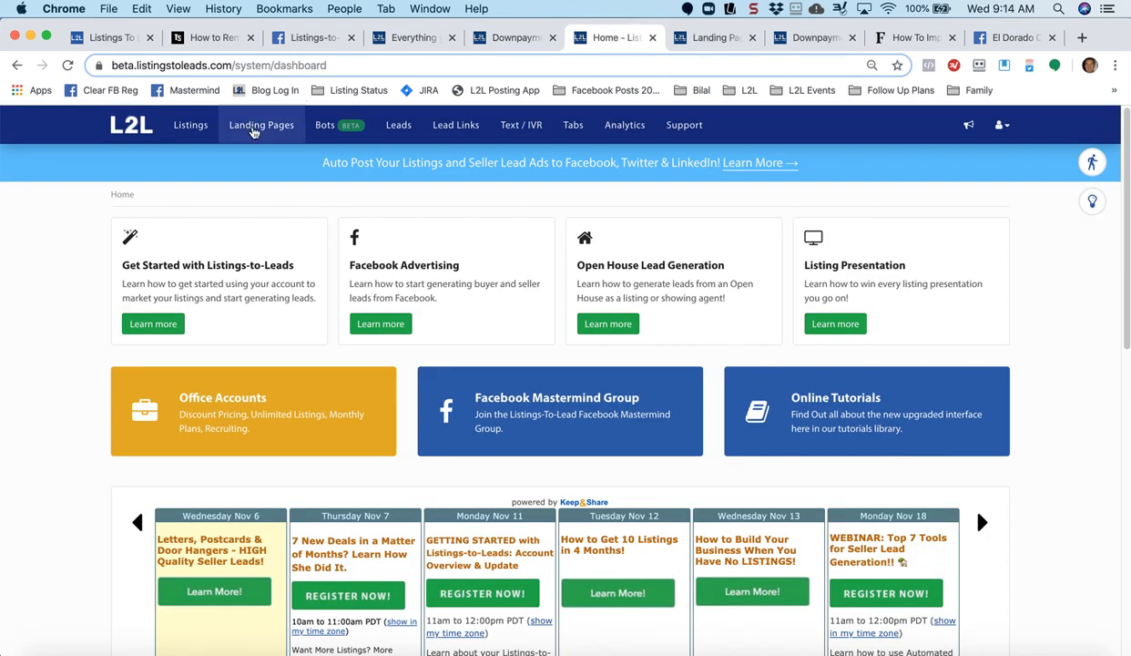
click(720, 39)
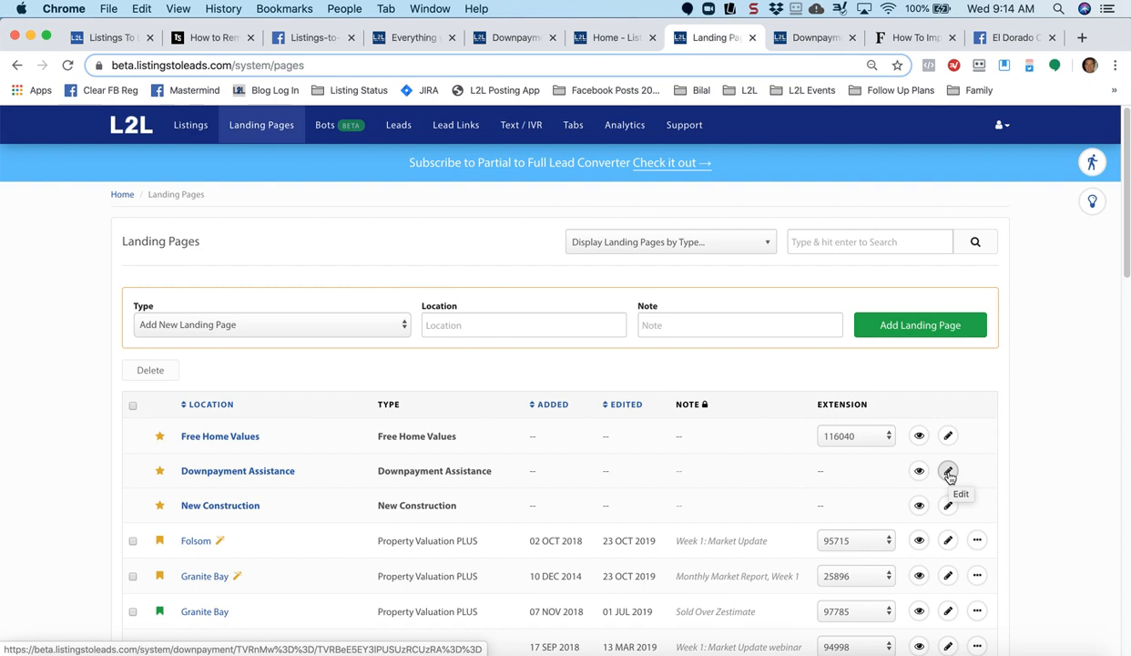
click(808, 38)
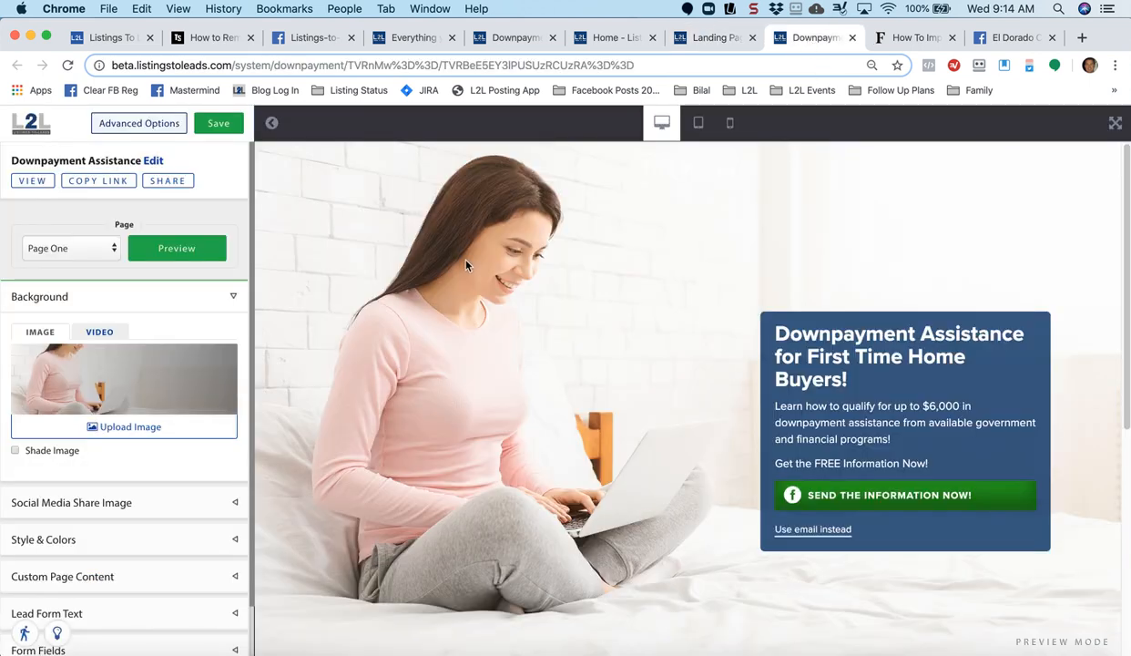
click(140, 124)
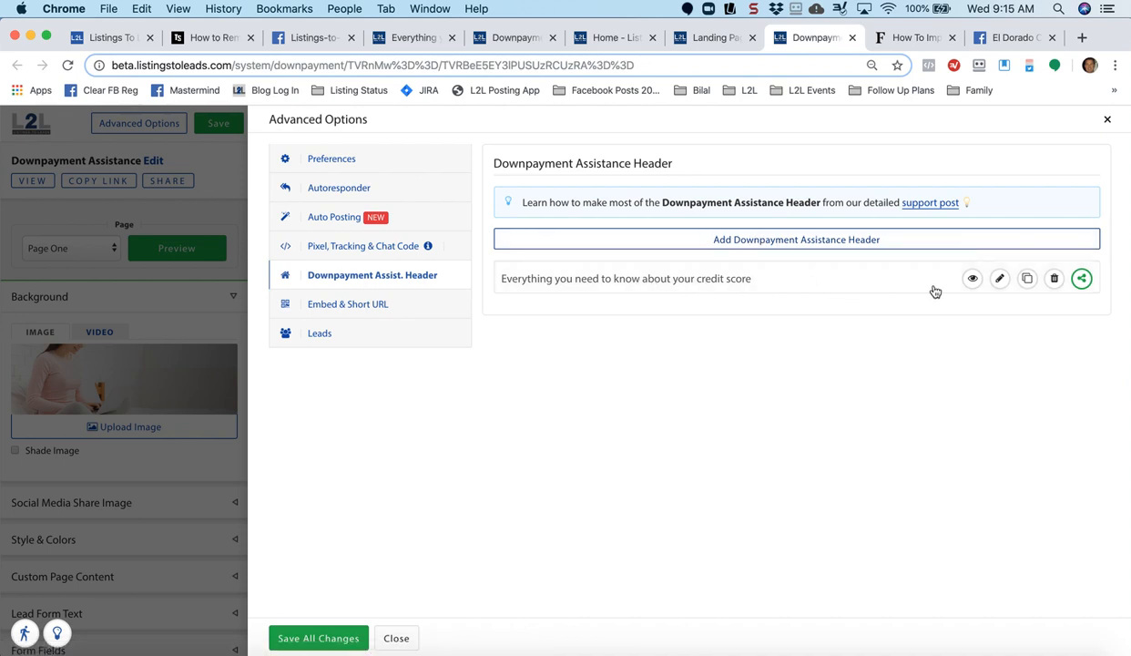
click(741, 242)
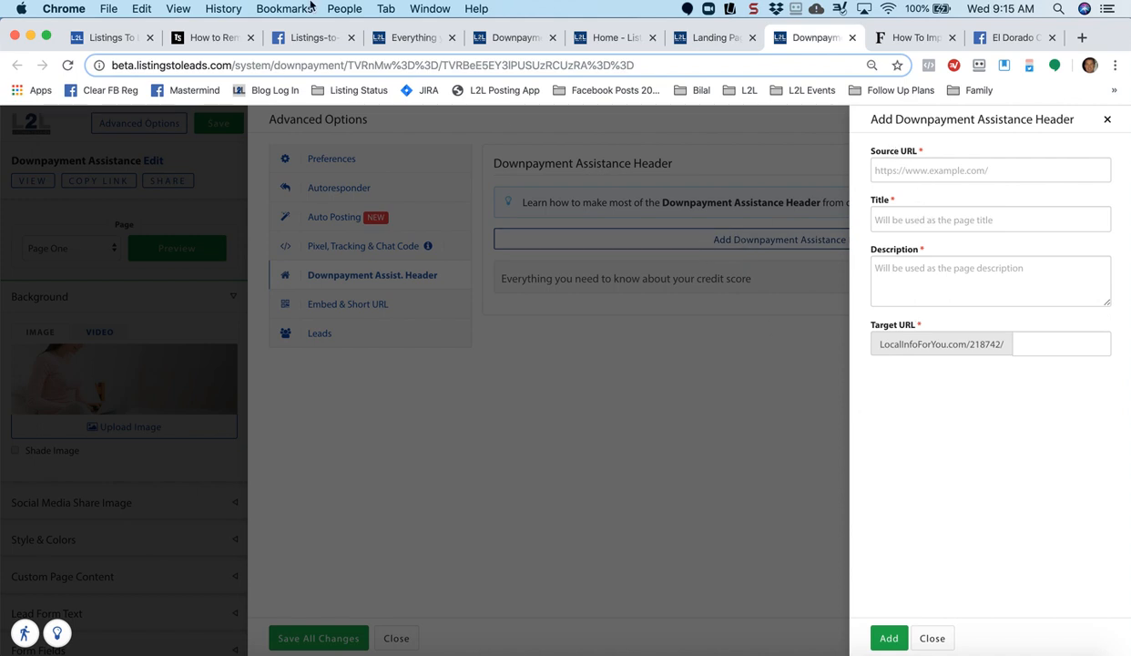
Copy the web address of TheStreet's late payments article and paste it as the new header's source URL
click(203, 38)
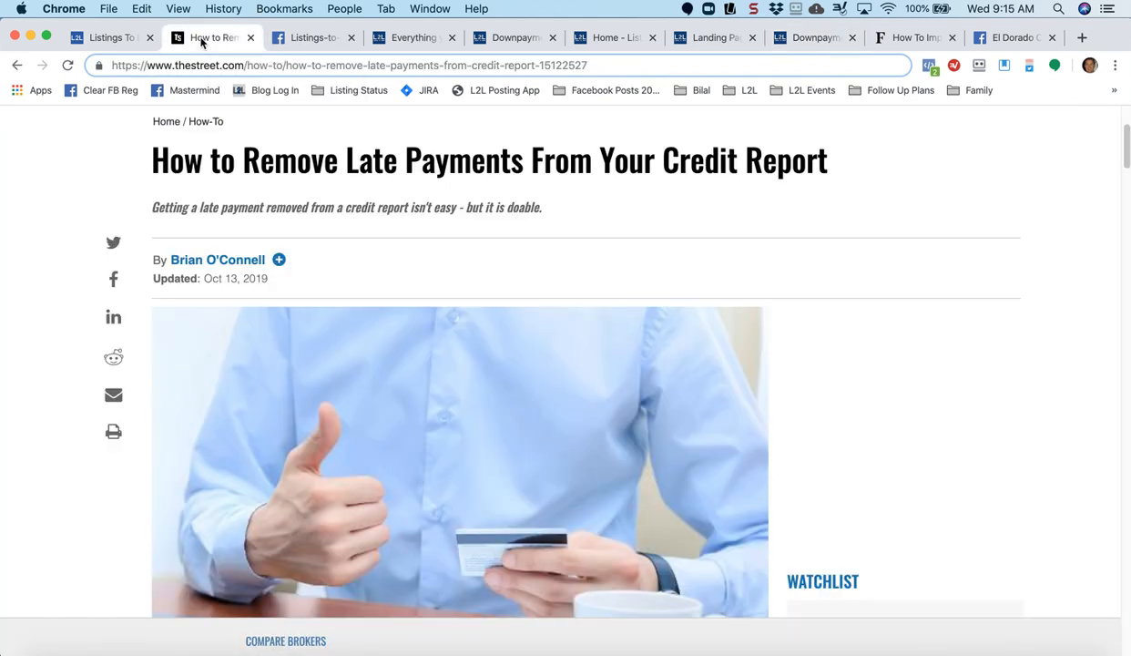
click(279, 66)
key(super+c)
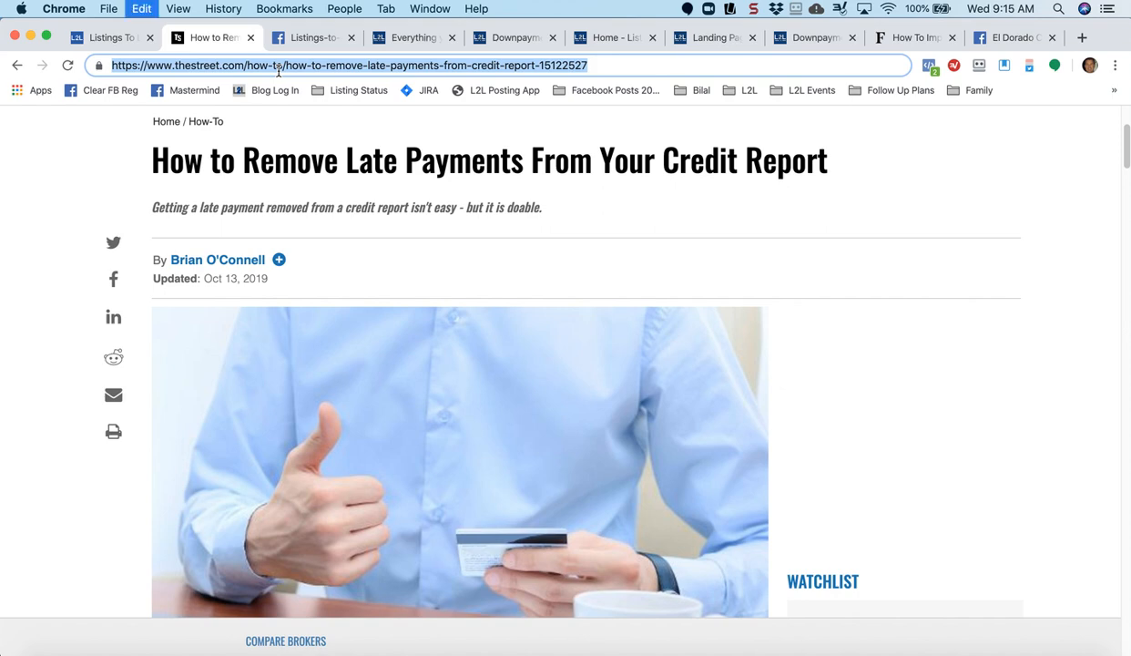
click(715, 38)
click(805, 38)
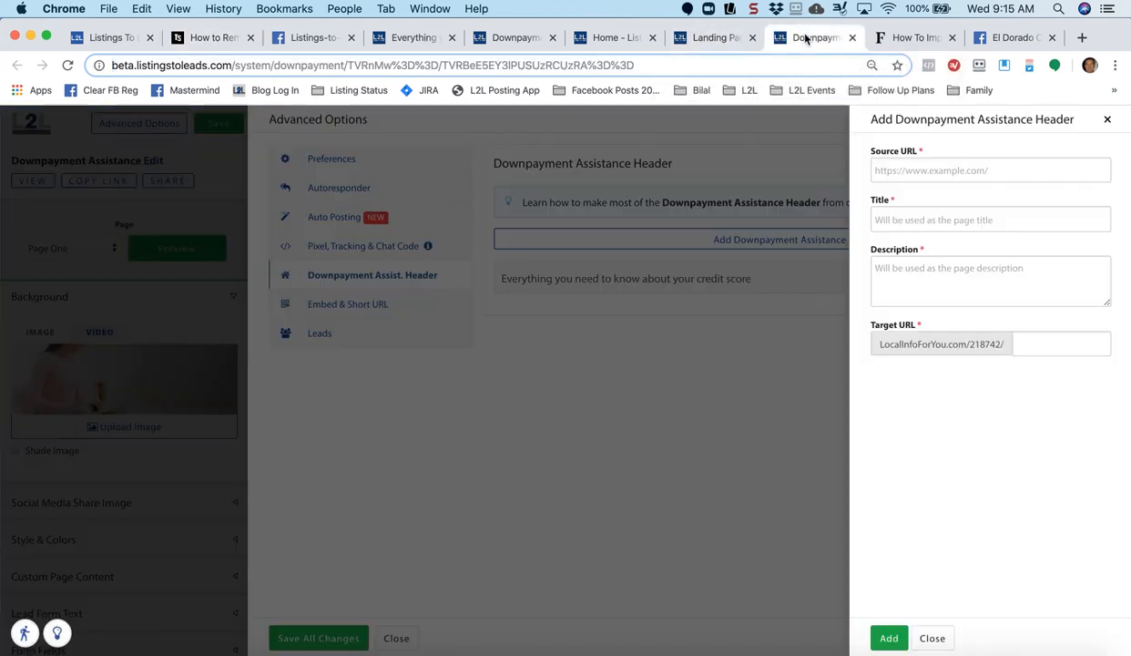
click(925, 171)
key(super+v)
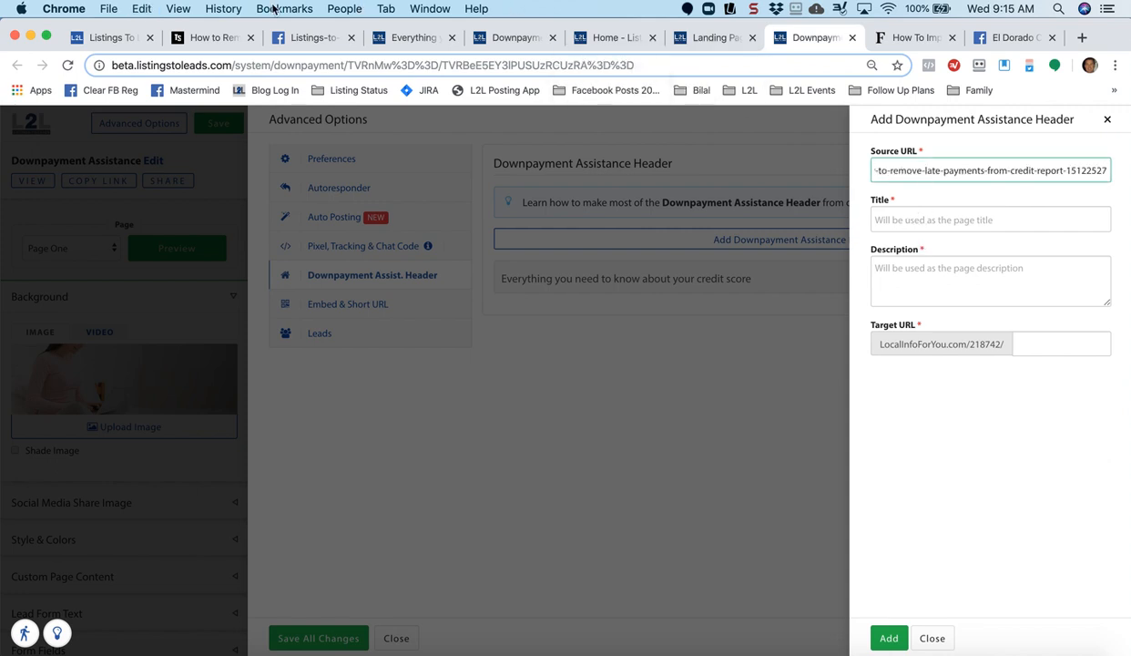
Copy the article headline "How to Remove Late Payments From Your Credit Report" into the new header's title
click(205, 39)
drag(151, 154, 873, 157)
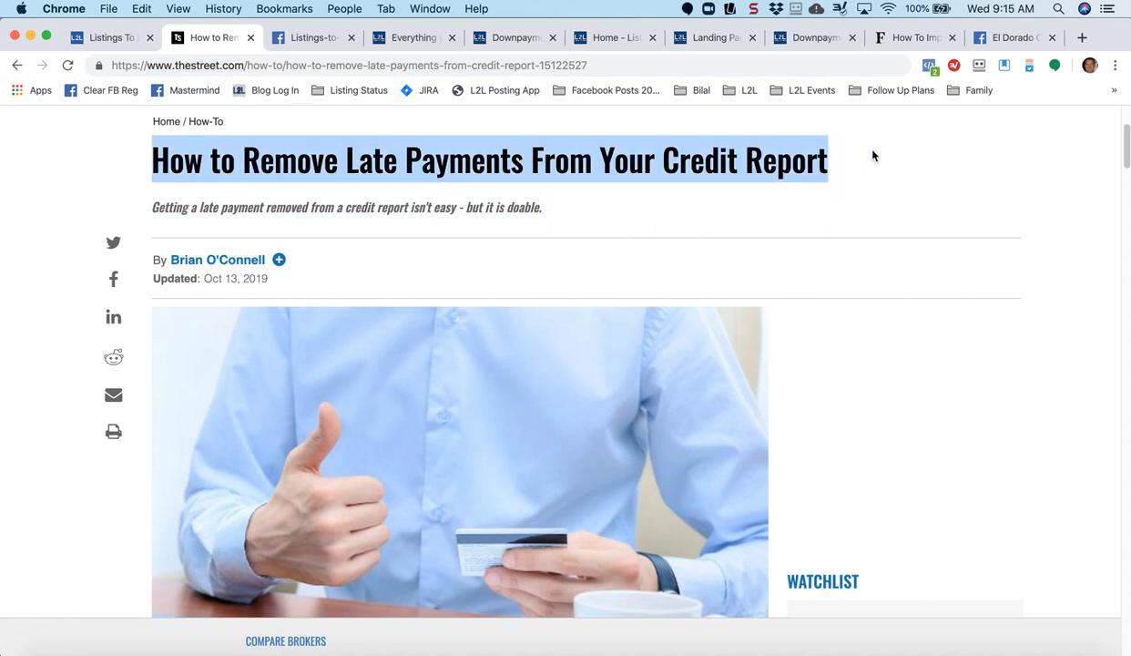
click(706, 39)
click(814, 39)
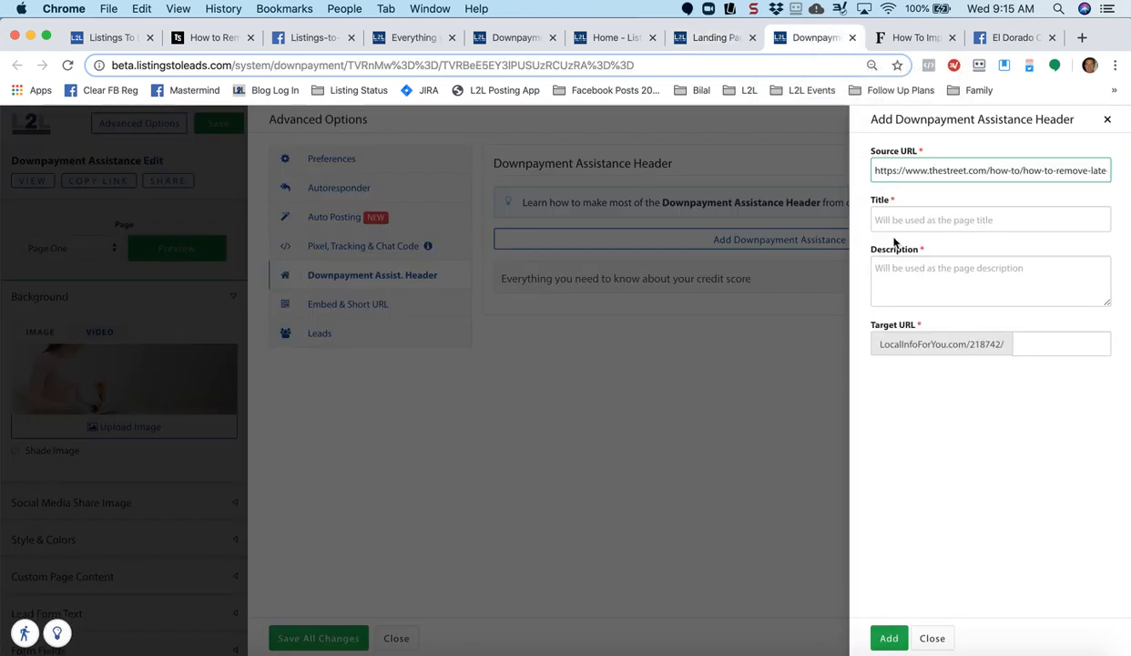
click(911, 221)
key(super+v)
Enter the header description "Learn how to help repair your credit score to qualify for downpayment assistance!"
click(922, 280)
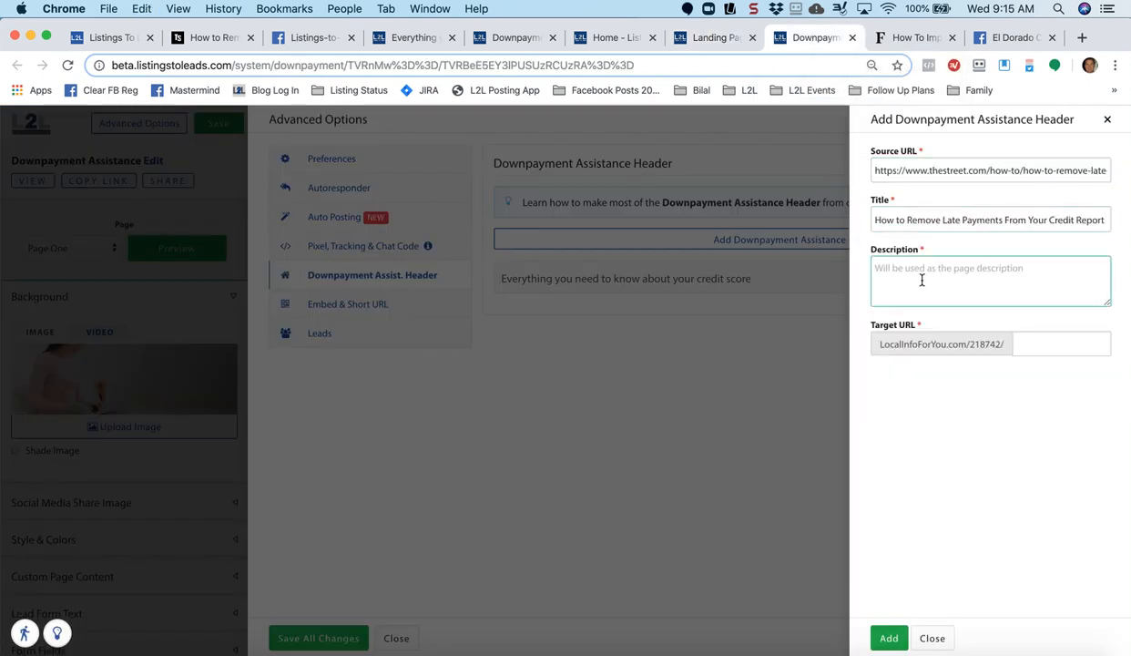
text(Learn how to)
text( help repair)
text( your credit c)
text(care)
key(BackSpace)
text(ore to aqu)
key(BackSpace)
key(BackSpace)
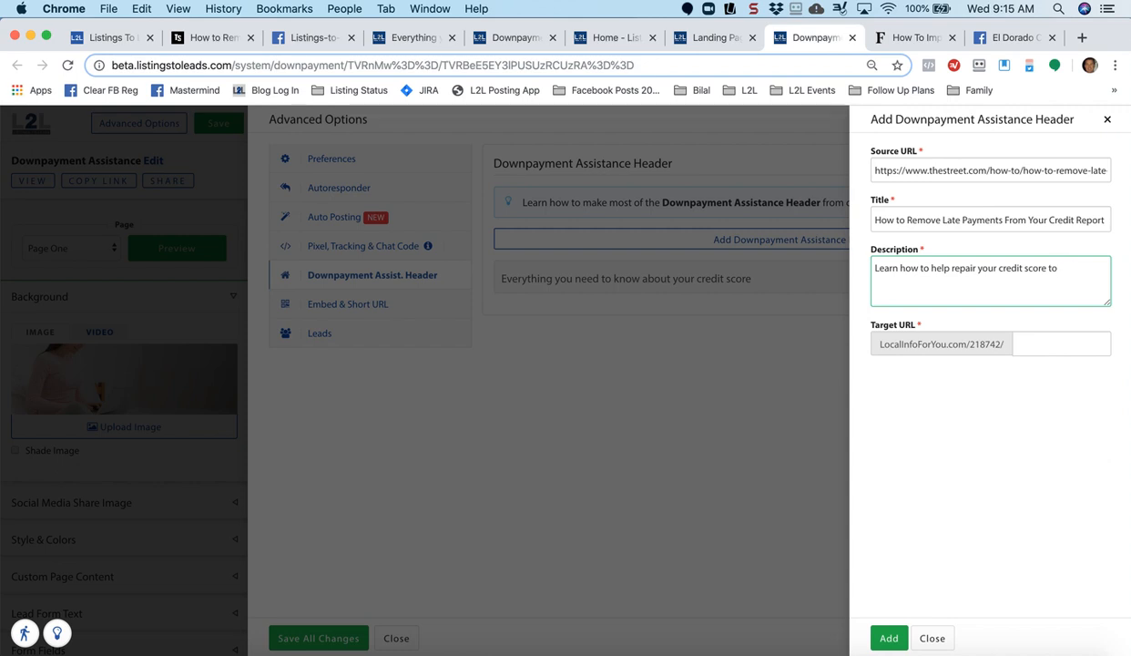
text(qualify for downpayment a)
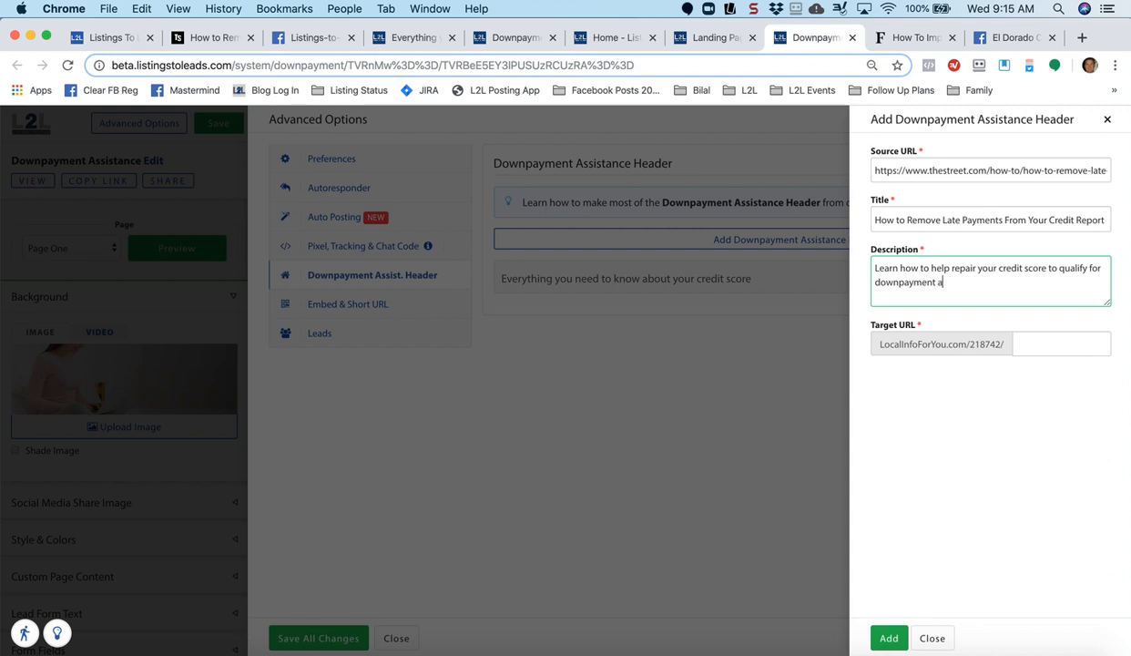
text(ssistance!)
Set the target URL ending to "CreditScore" and add the Downpayment Assistance header
click(1037, 346)
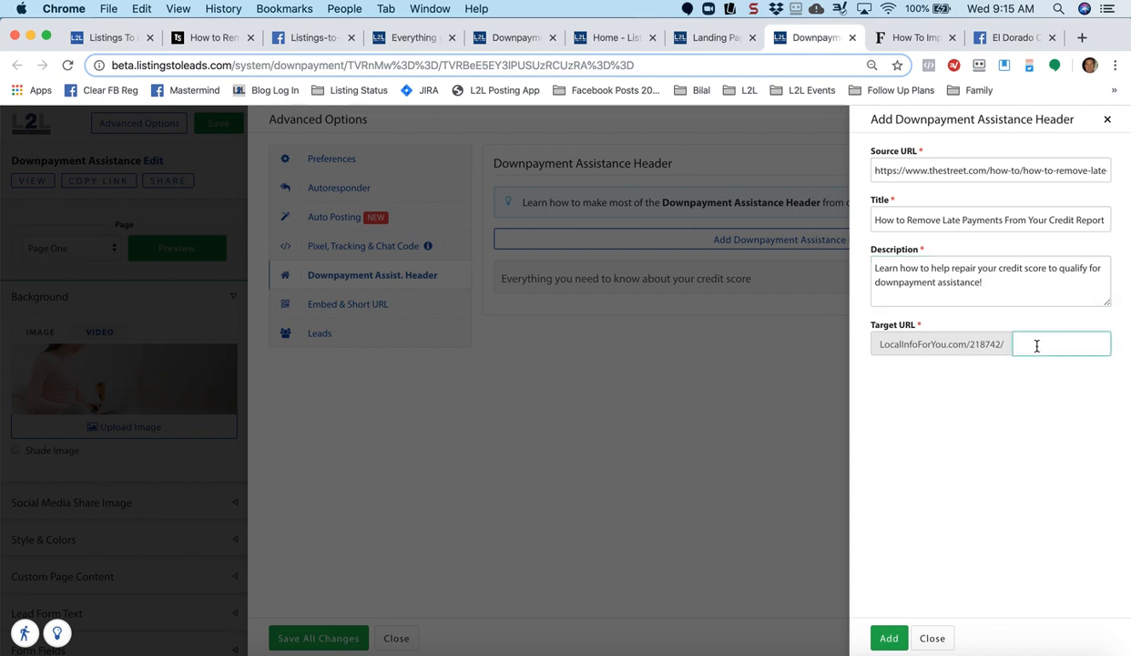
text(Credi)
text(tSca)
text(ore)
click(885, 637)
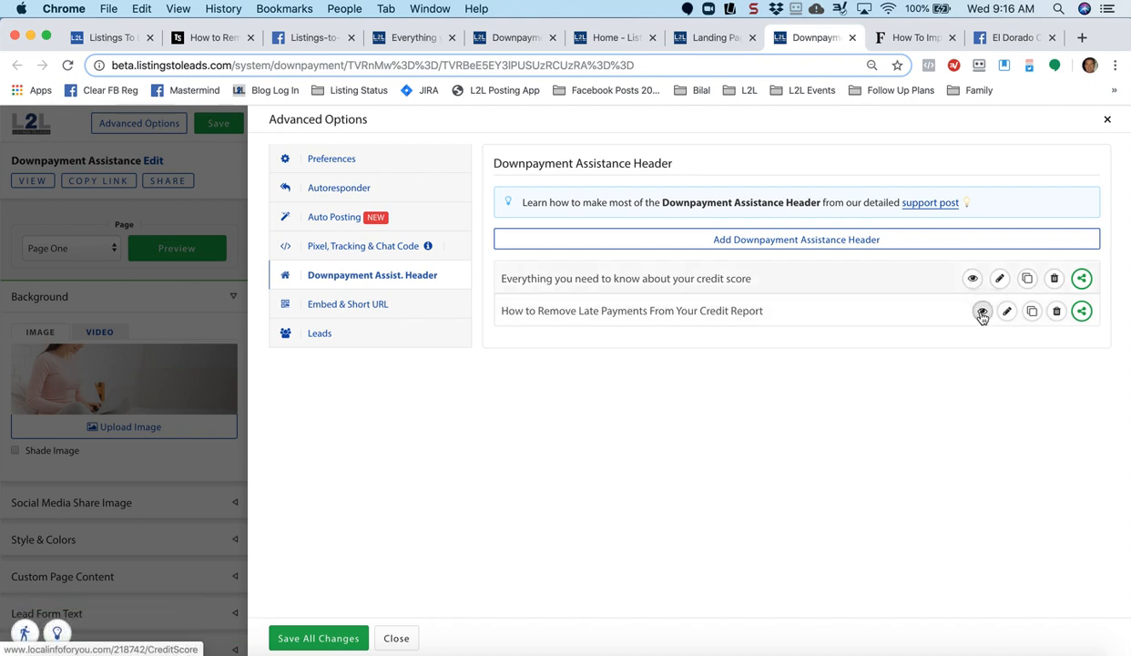
Preview the new late payments header page, checking its web address and where its Downpayment Assistance banner leads
click(982, 313)
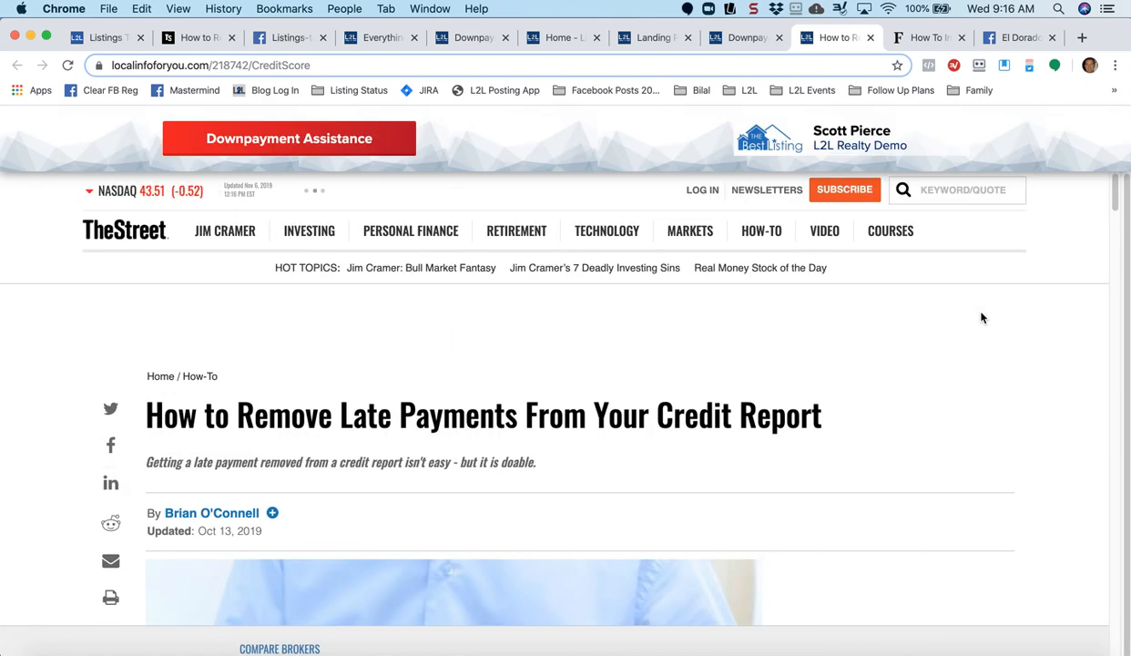
mouse_move(1113, 201)
mouse_down()
mouse_move(1113, 253)
mouse_move(1115, 187)
mouse_up()
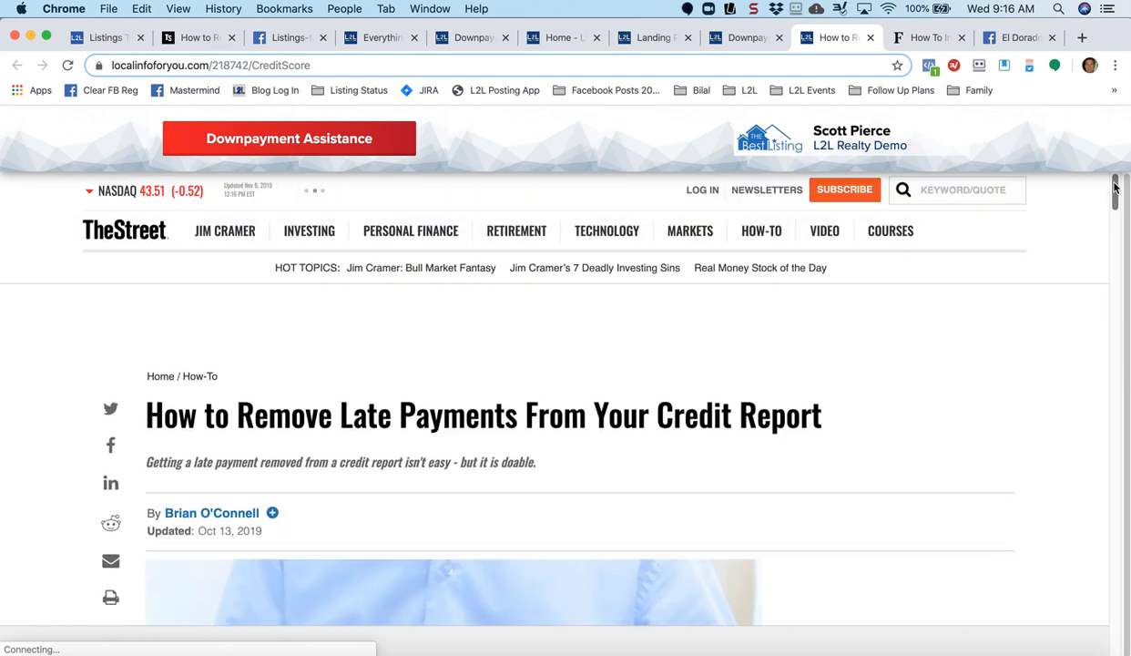
click(267, 141)
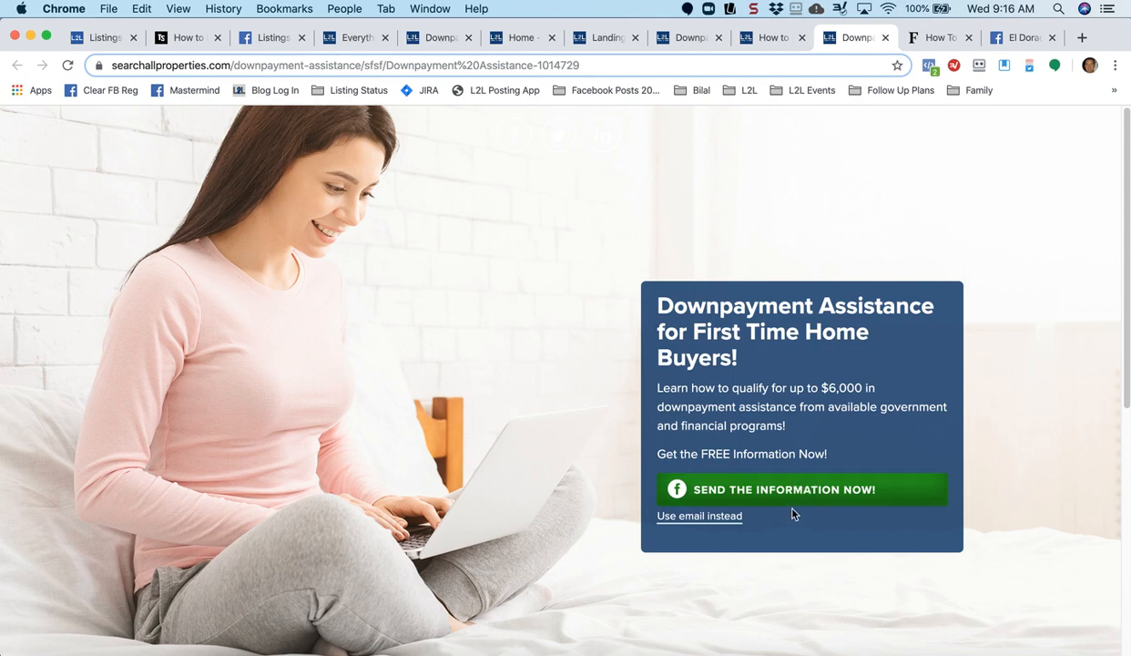
click(768, 38)
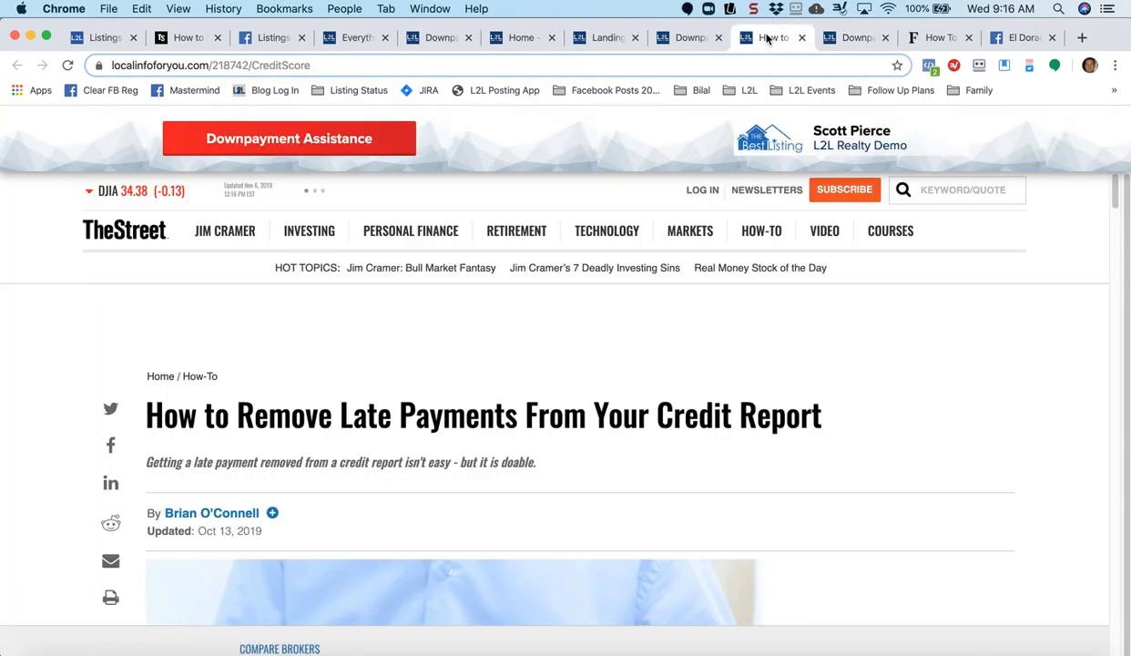
click(687, 38)
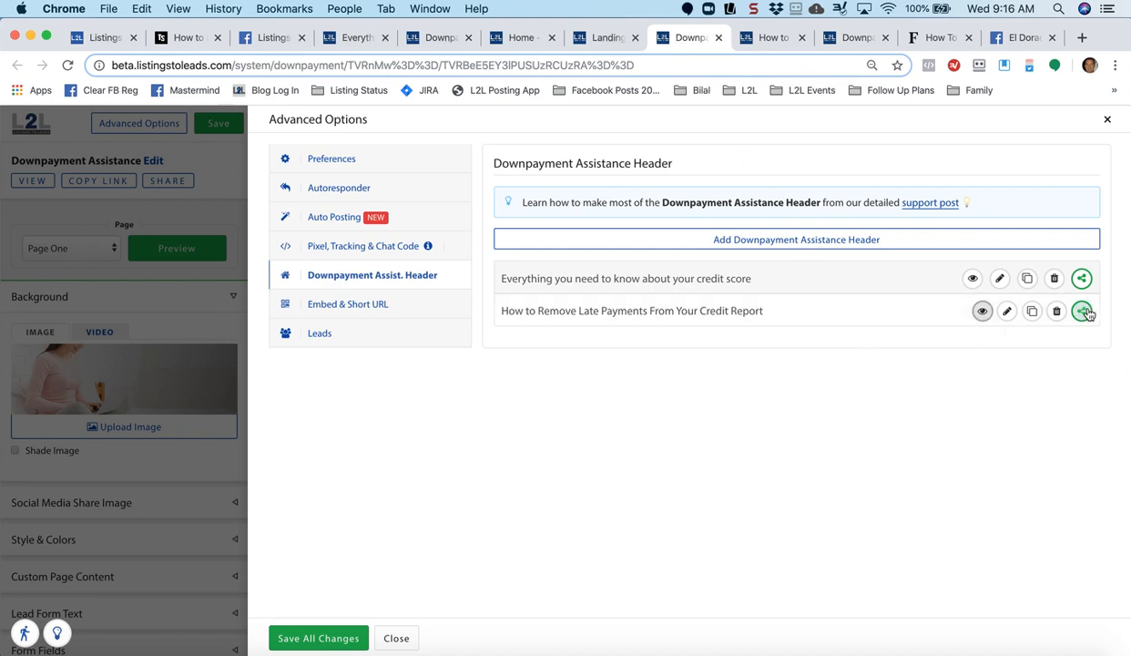
click(768, 38)
click(603, 65)
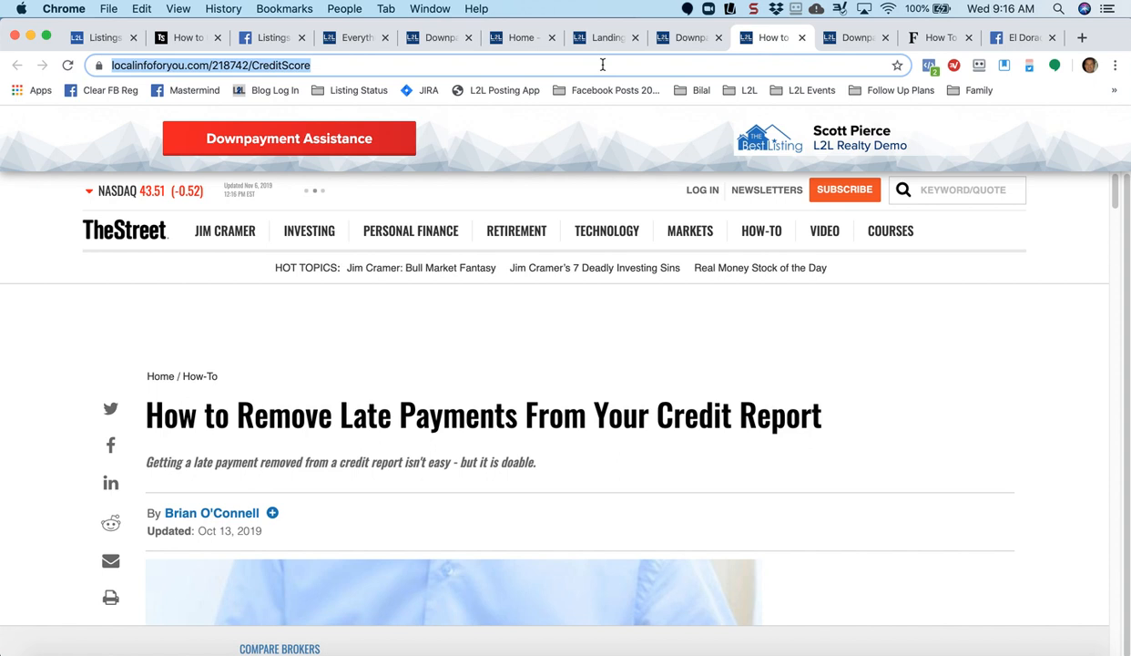
click(691, 38)
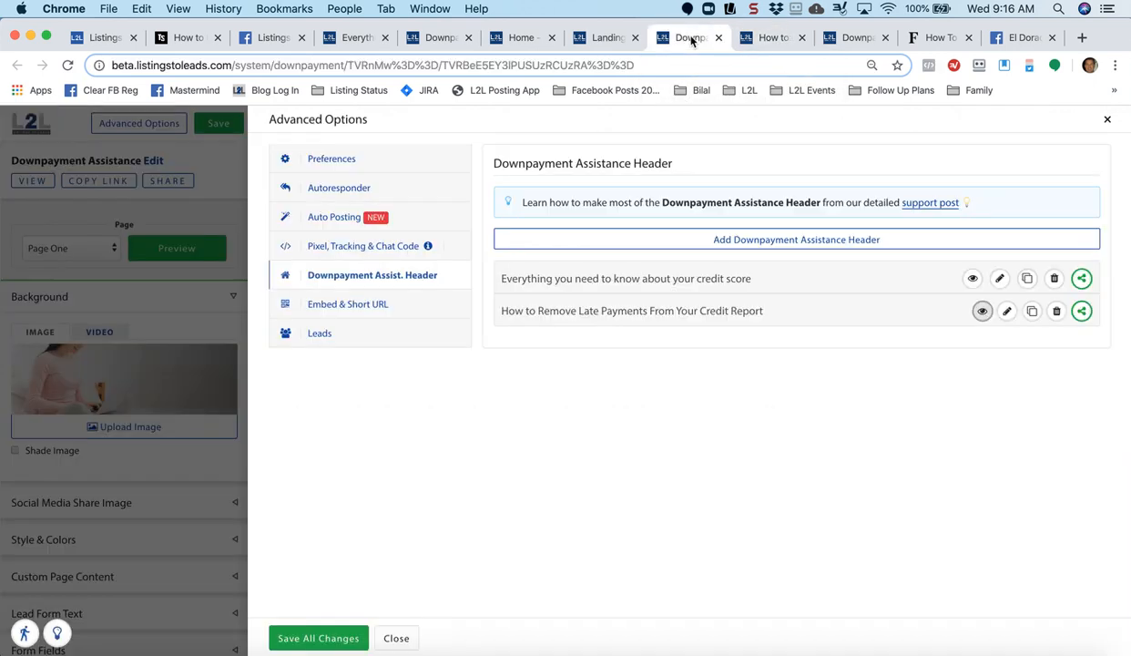
Share the late payments header on Facebook, with a page you manage as the destination type
click(1082, 311)
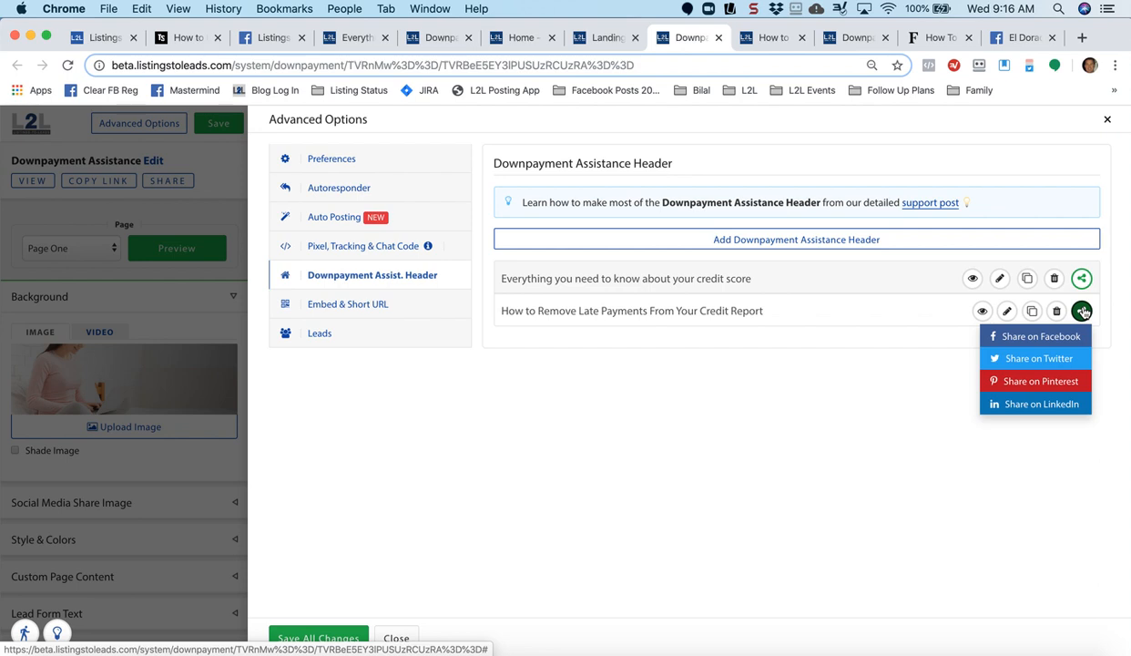
click(1013, 339)
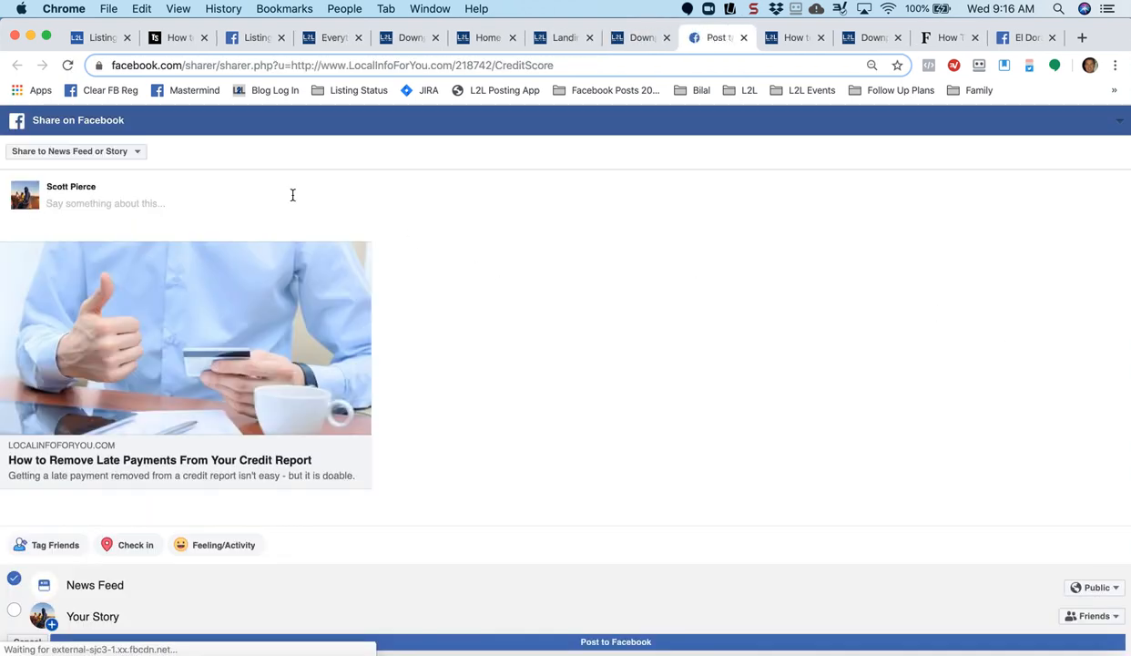
click(137, 152)
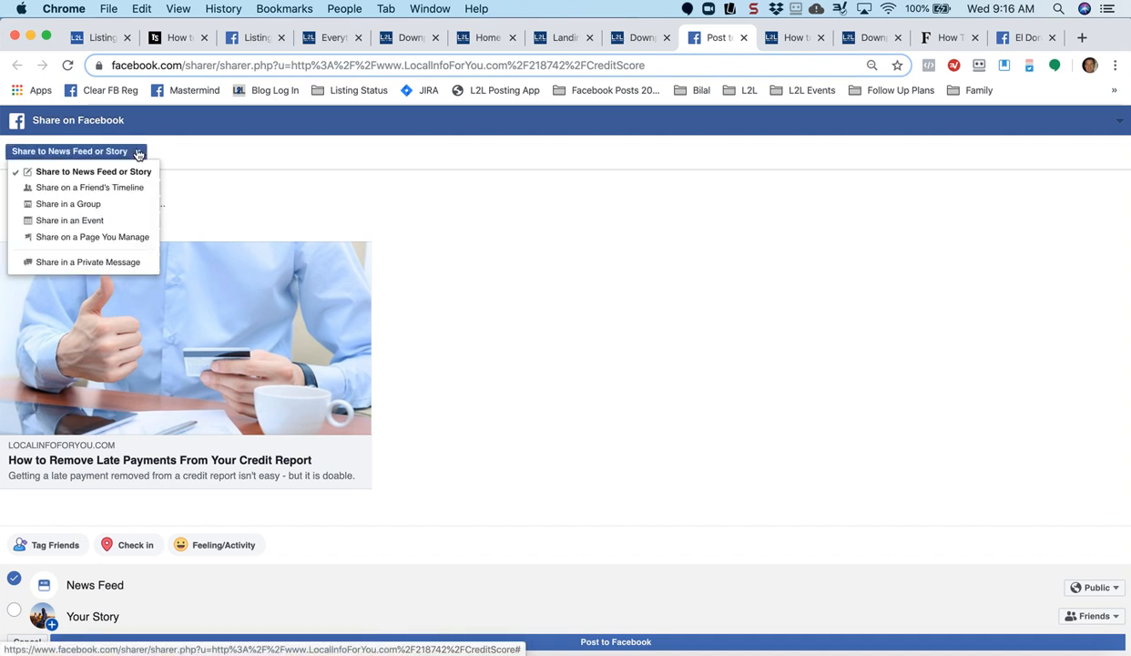
click(114, 239)
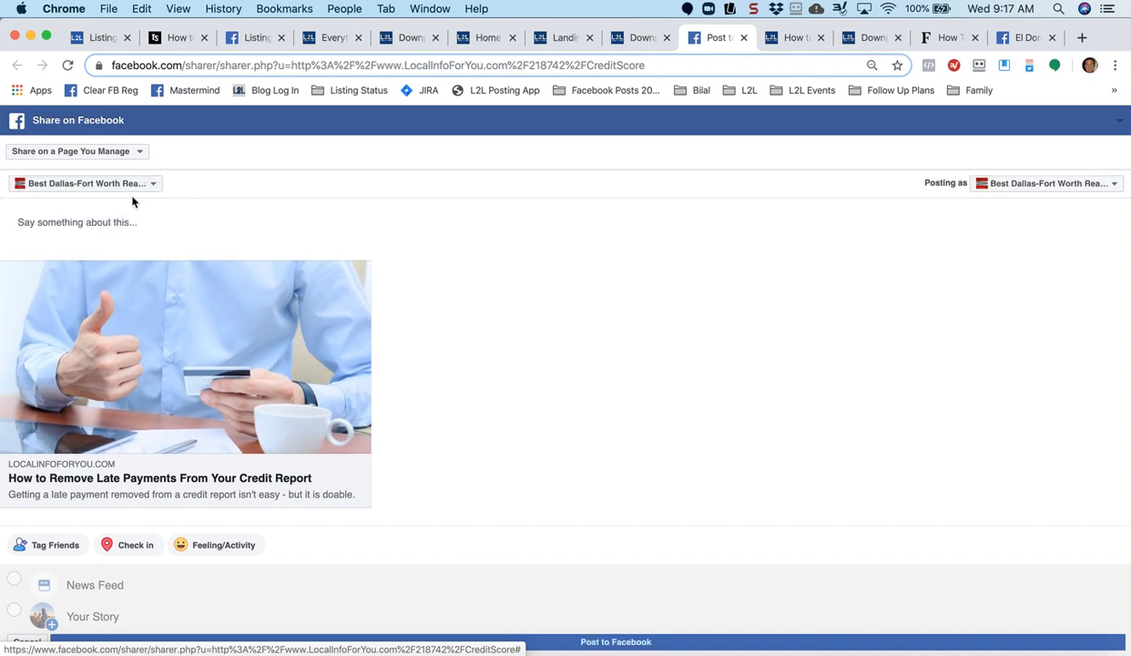
Choose Granite Bay Homes as the Facebook page for the shared article and place the cursor in the post message
click(156, 186)
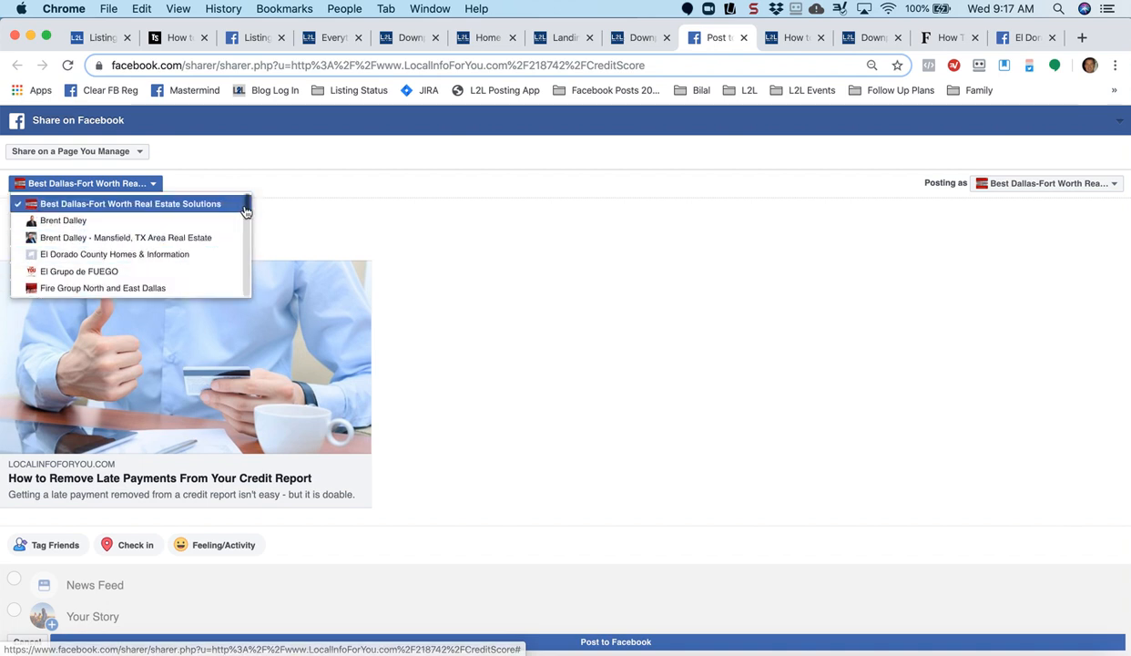
scroll(244, 223, down, 1)
mouse_move(244, 223)
mouse_down()
mouse_move(247, 255)
mouse_move(248, 227)
mouse_up()
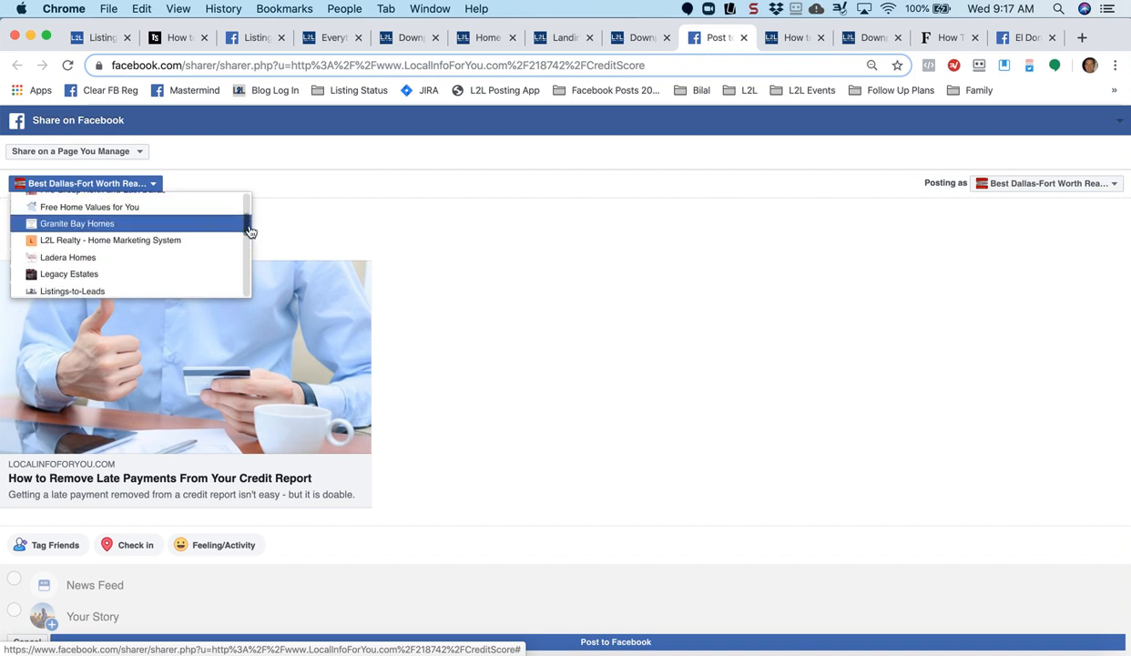
click(60, 224)
click(115, 221)
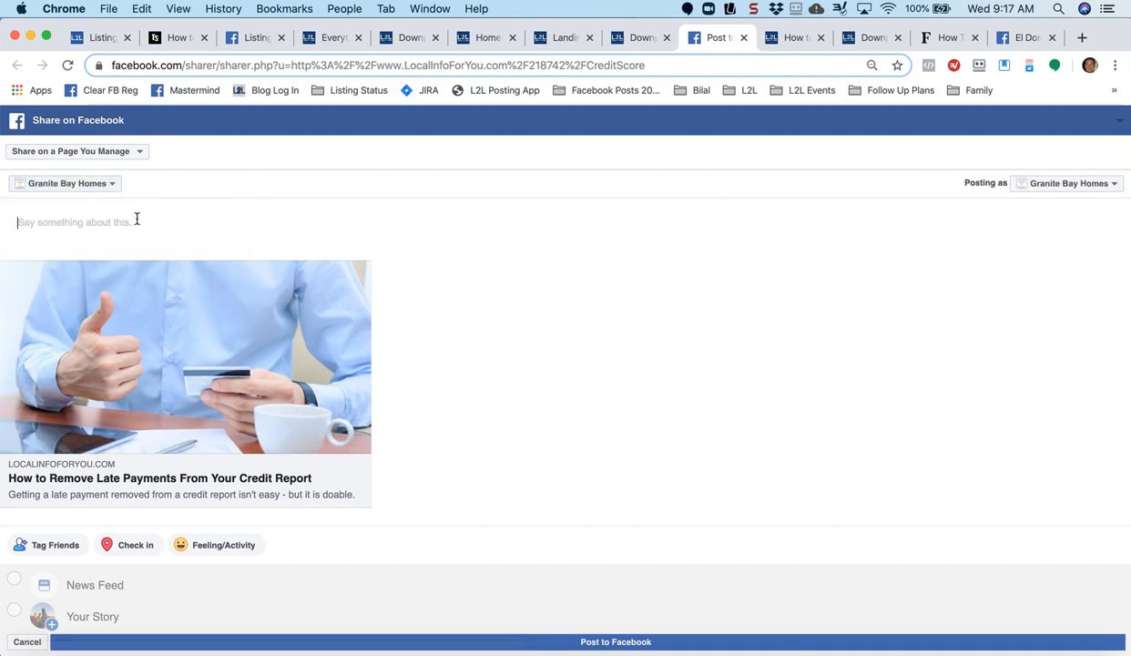
Publish the post reading "Learn how to repair your credit score in order to qualify for the most downpayemnt assistance possible in the purchase of your new home!"
text(Learn how to repair your credit score in order to quali)
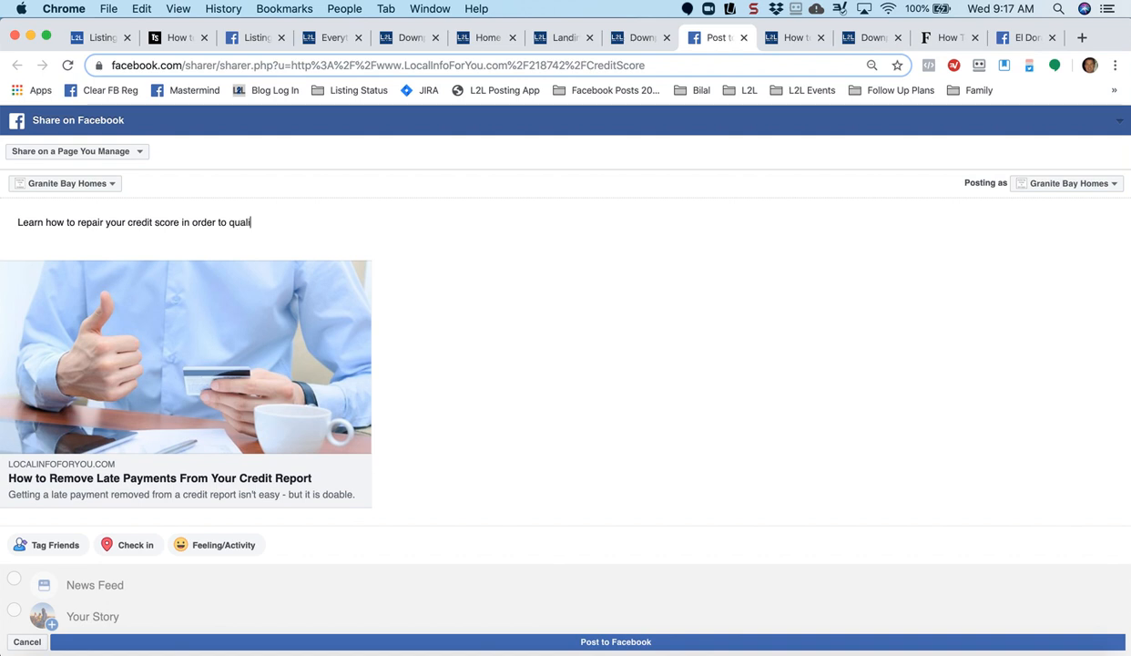
text(for the most downpayemnt assistance possible in the purchase o)
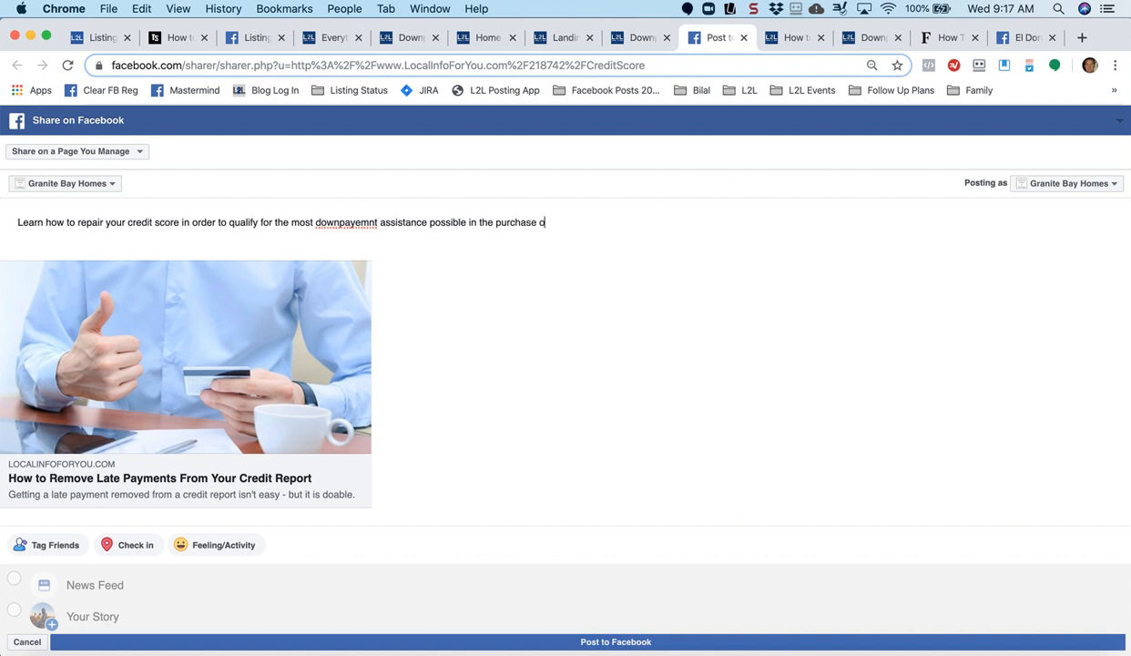
text(ur new home!)
click(577, 642)
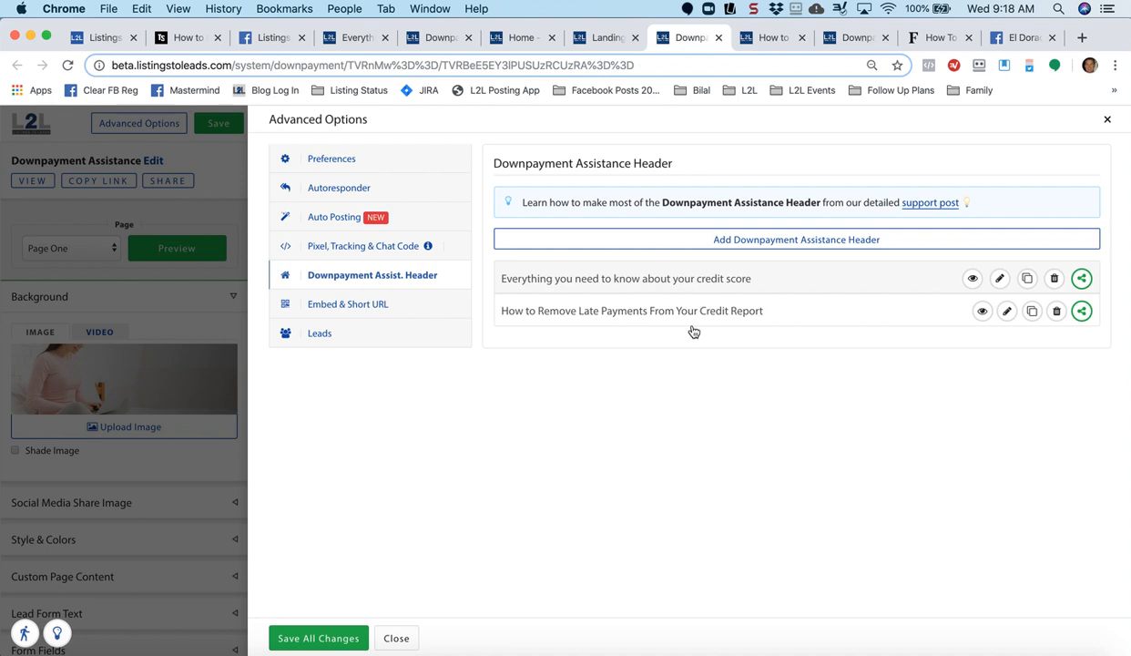
Open the Granite Bay Homes Facebook page and find the newly published credit report post
click(1021, 37)
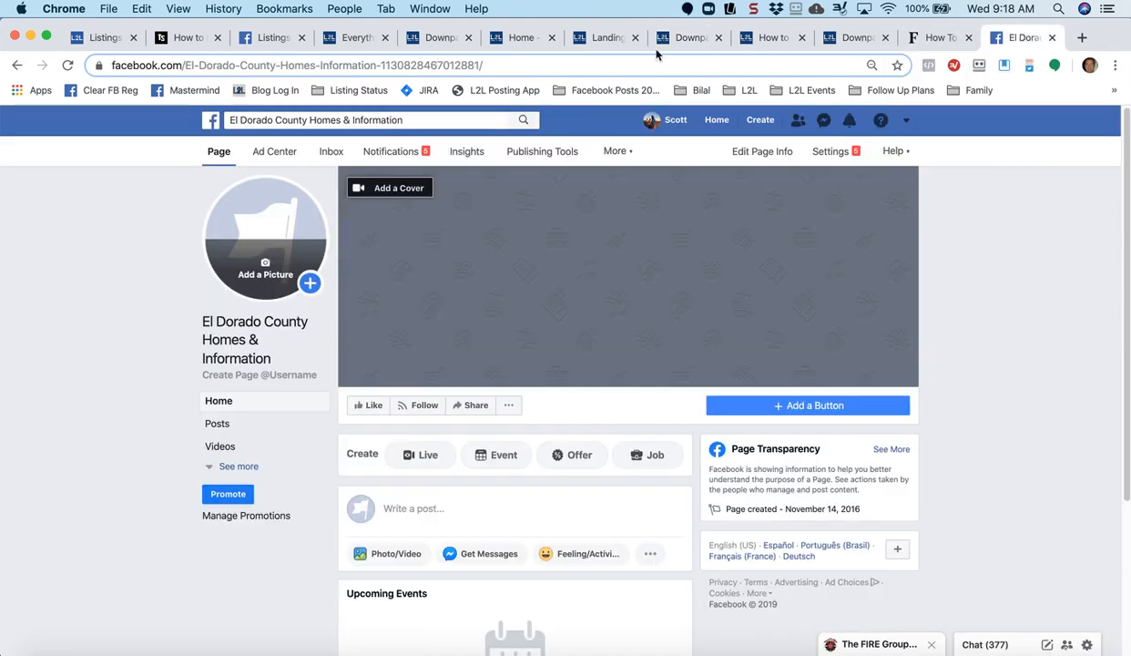
click(350, 90)
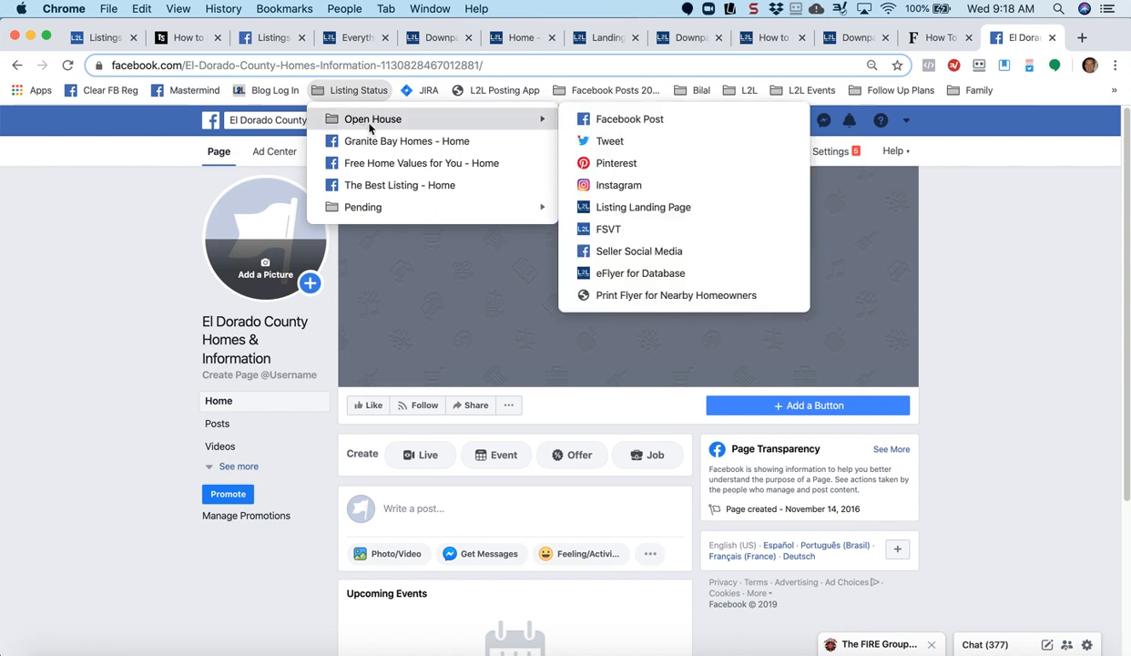
click(336, 154)
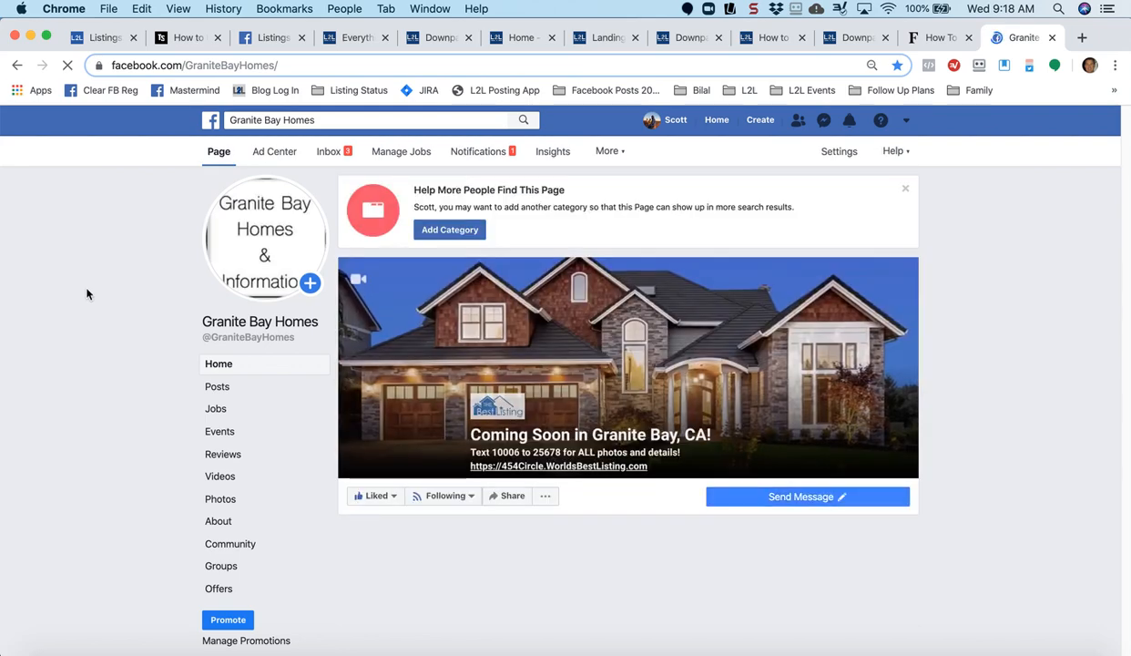
scroll(98, 352, down, 1)
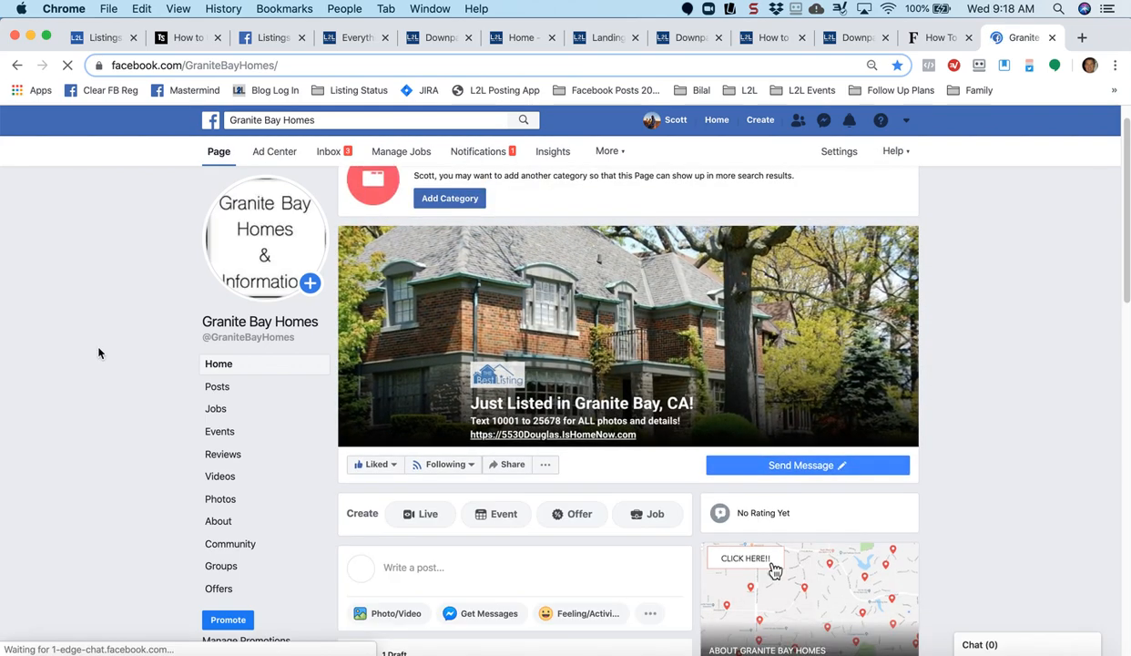
scroll(99, 352, down, 5)
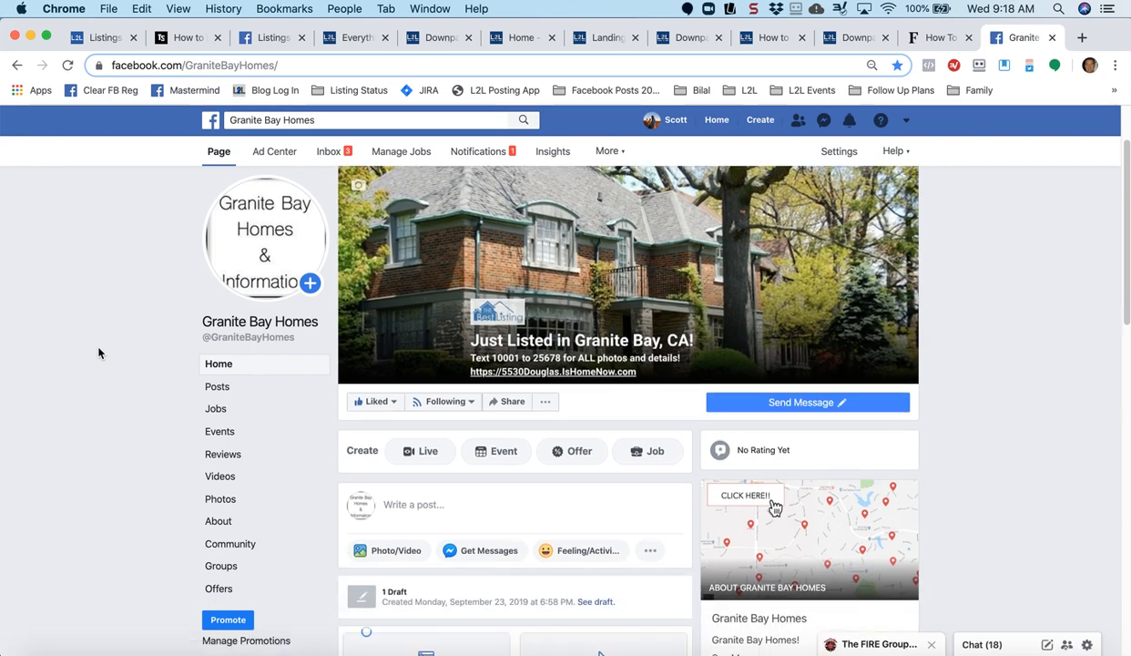
scroll(98, 352, down, 6)
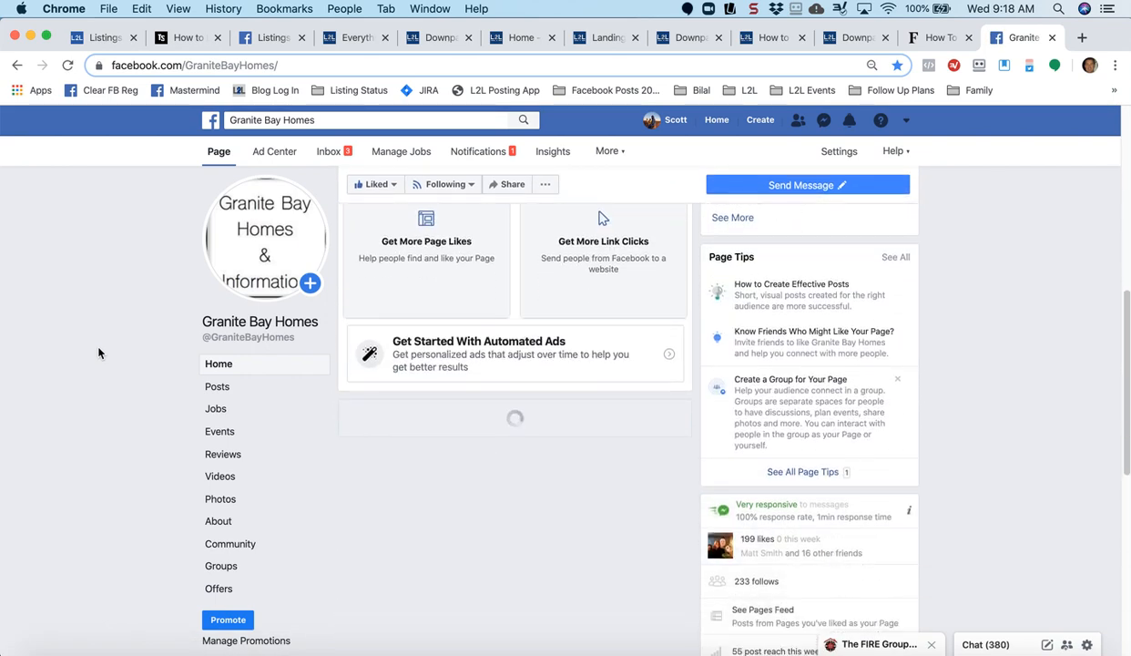
scroll(99, 353, down, 2)
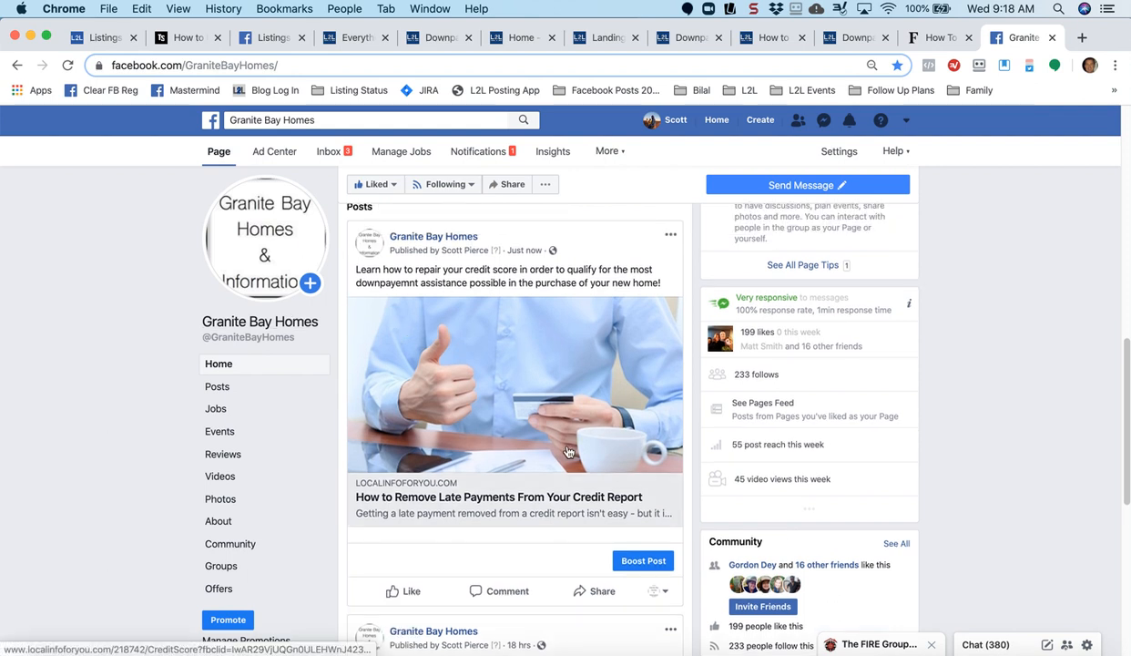
Open the new credit report post for editing and add a house emoji after "your new home!"
click(670, 234)
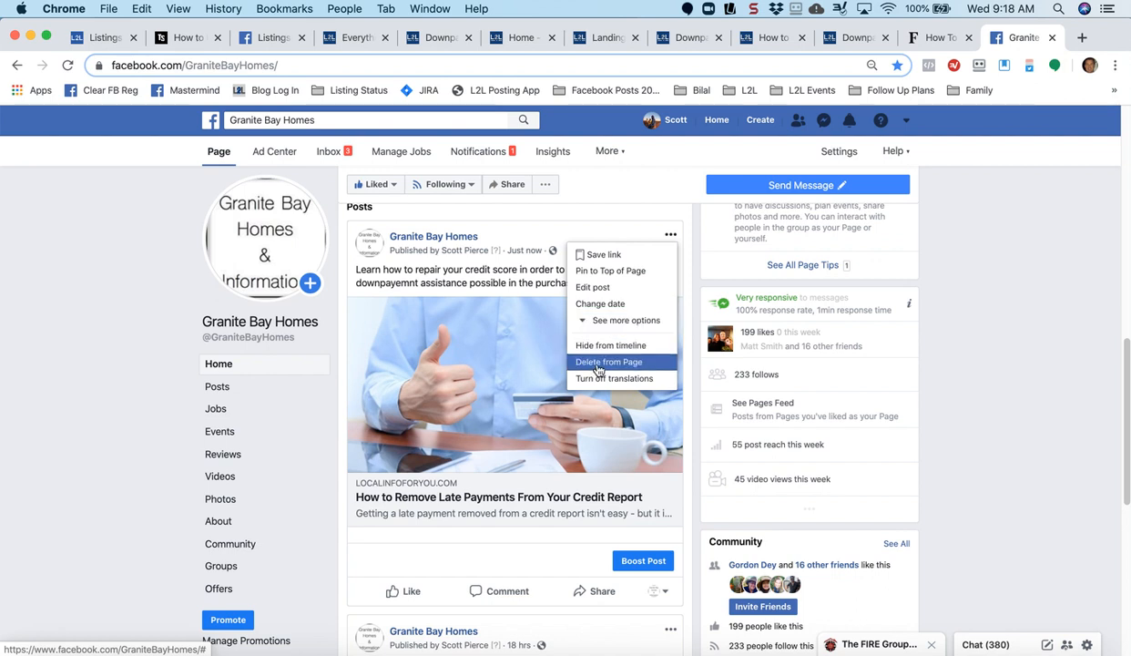
click(593, 287)
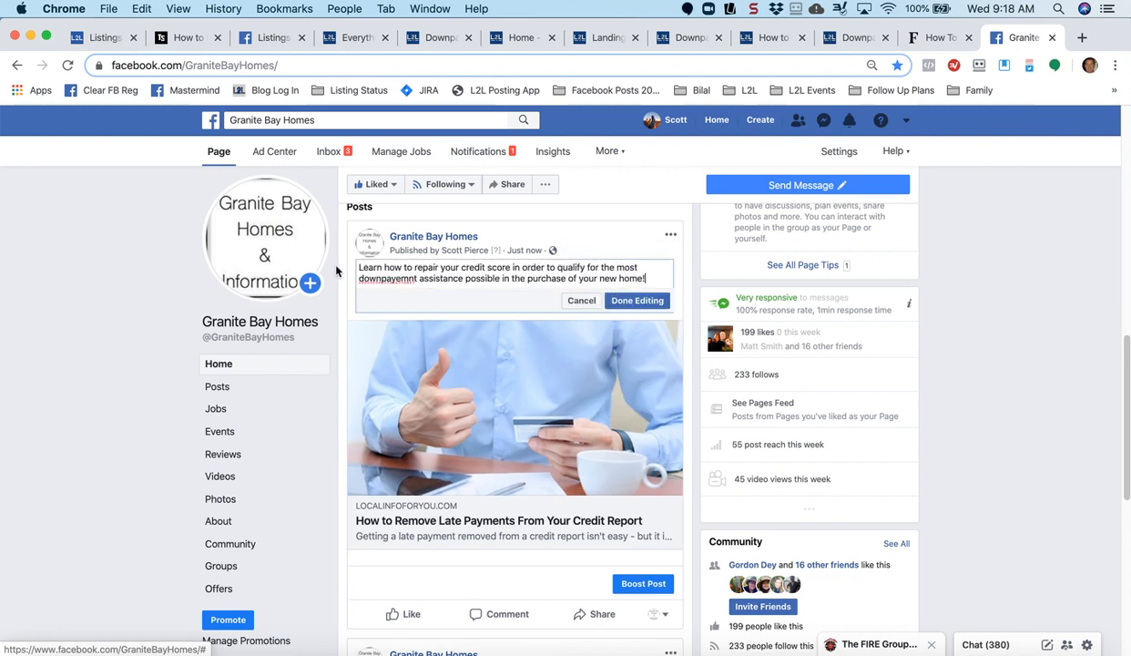
key(Return)
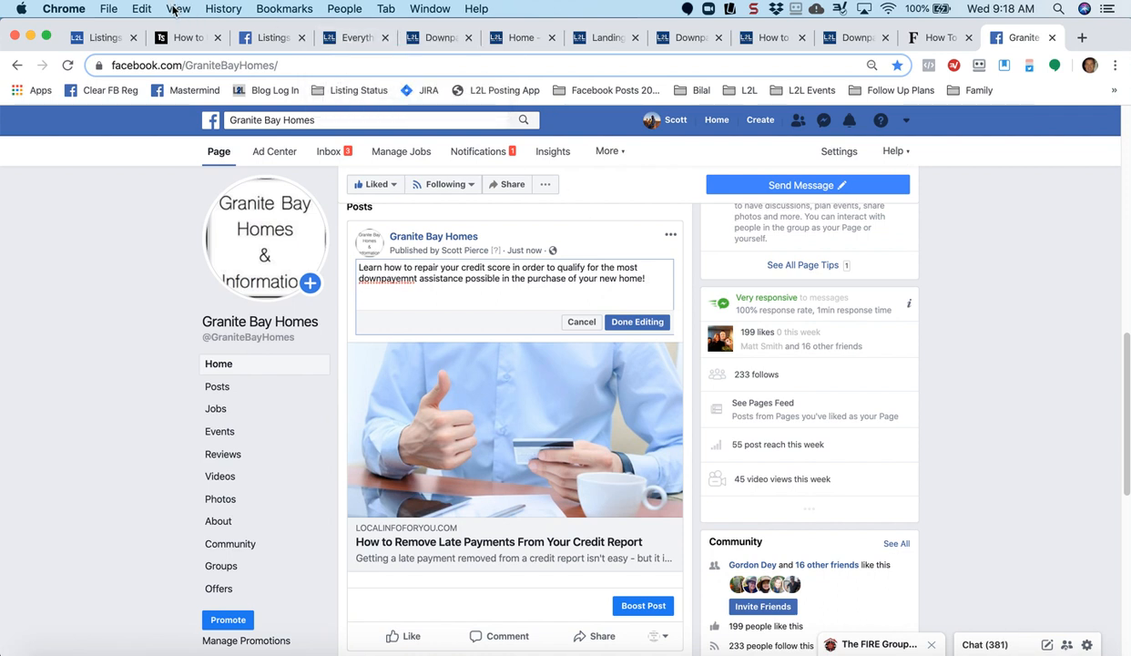
click(142, 9)
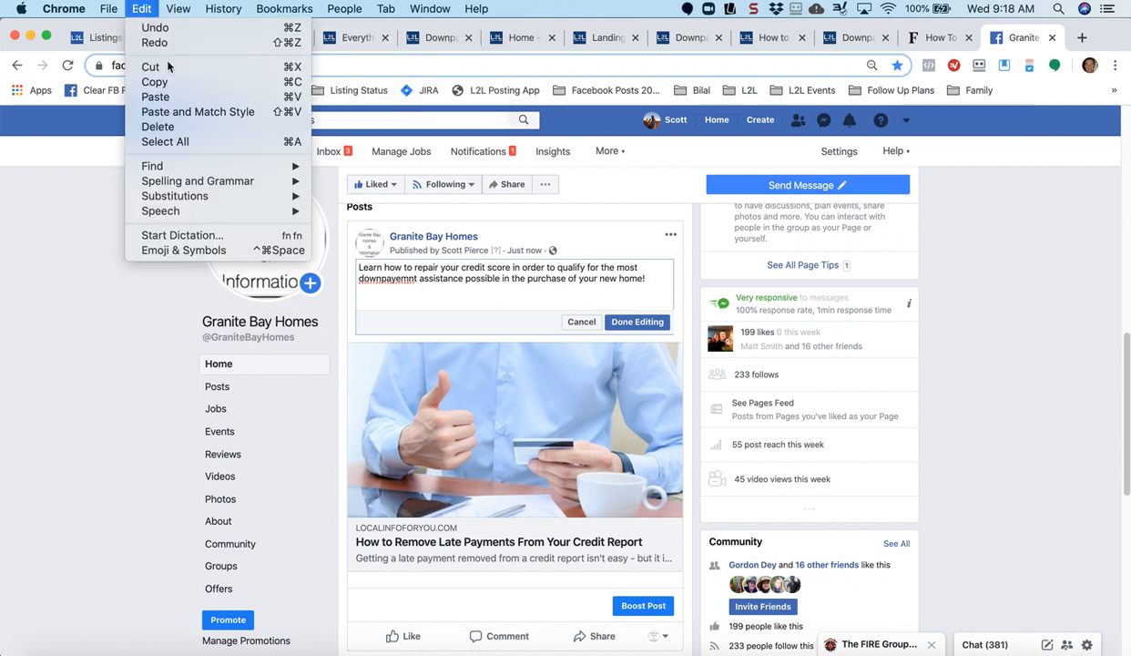
click(183, 250)
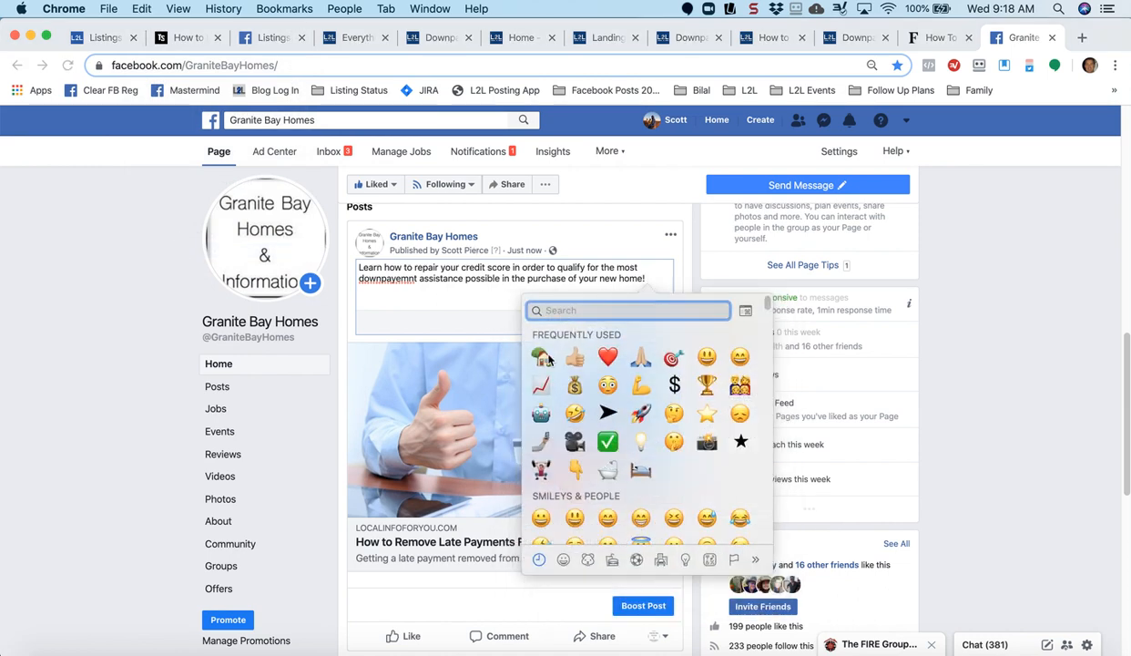
click(541, 358)
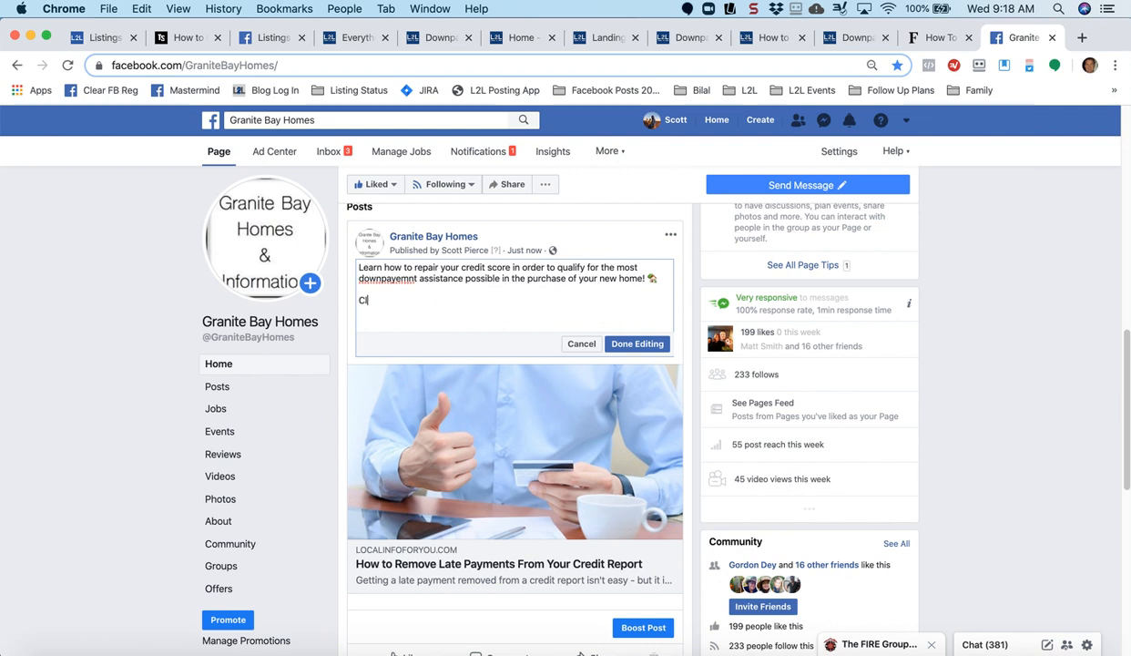
Add the line "Click below to learn more!" followed by a red heart emoji to the post text
text(Click below to learn more!)
click(174, 9)
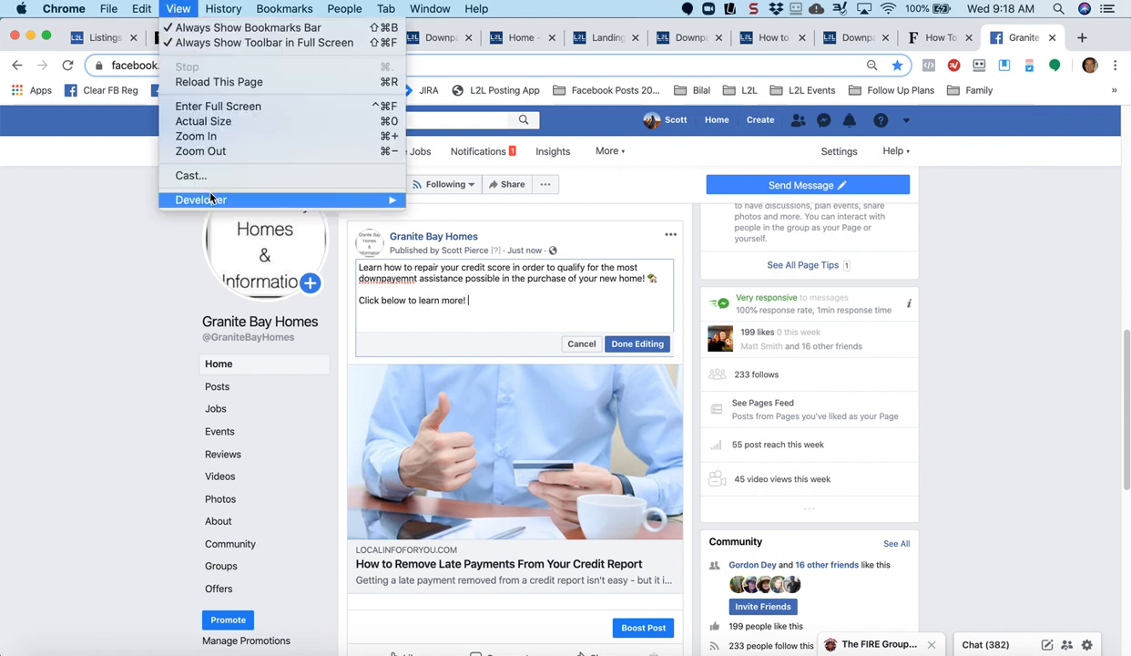
mouse_move(141, 9)
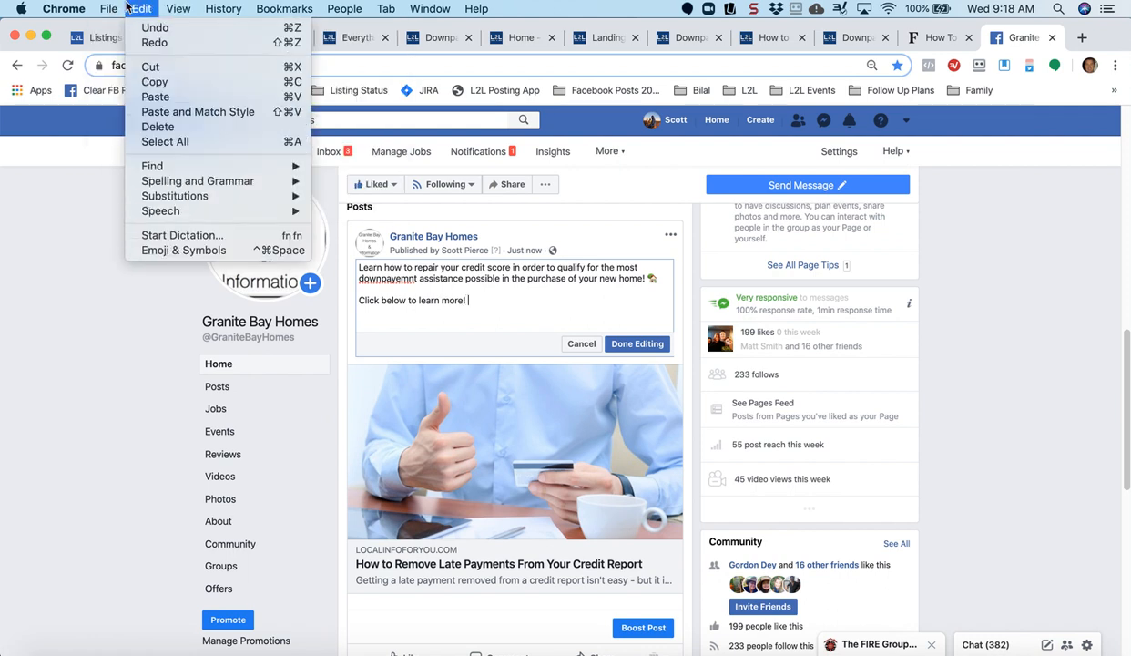
click(183, 251)
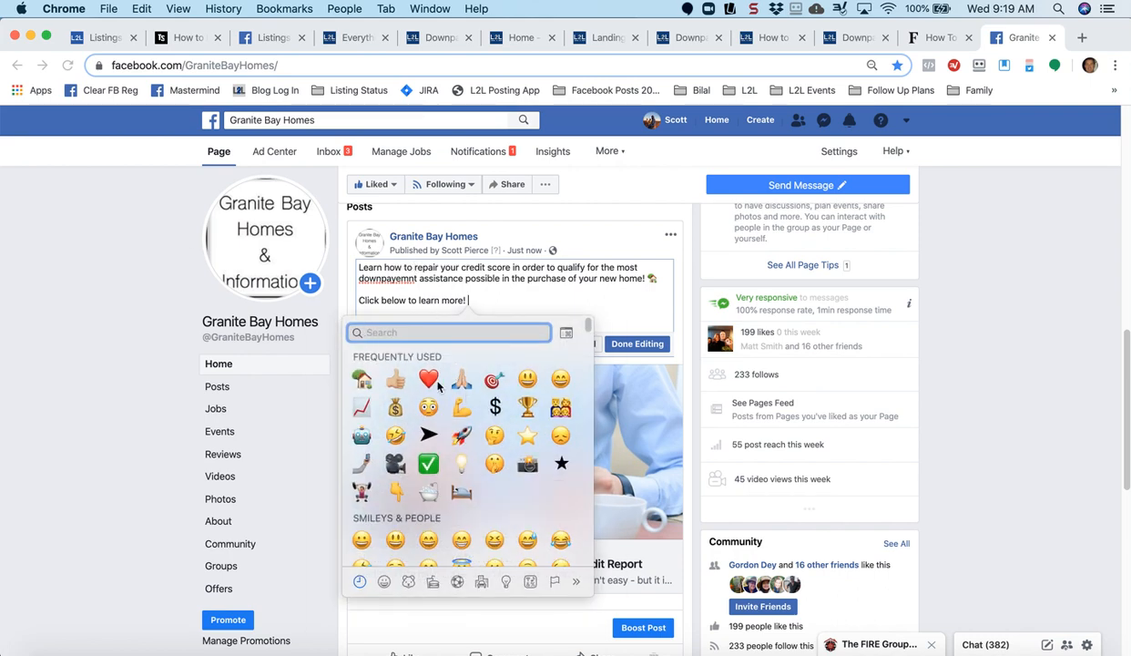
click(429, 381)
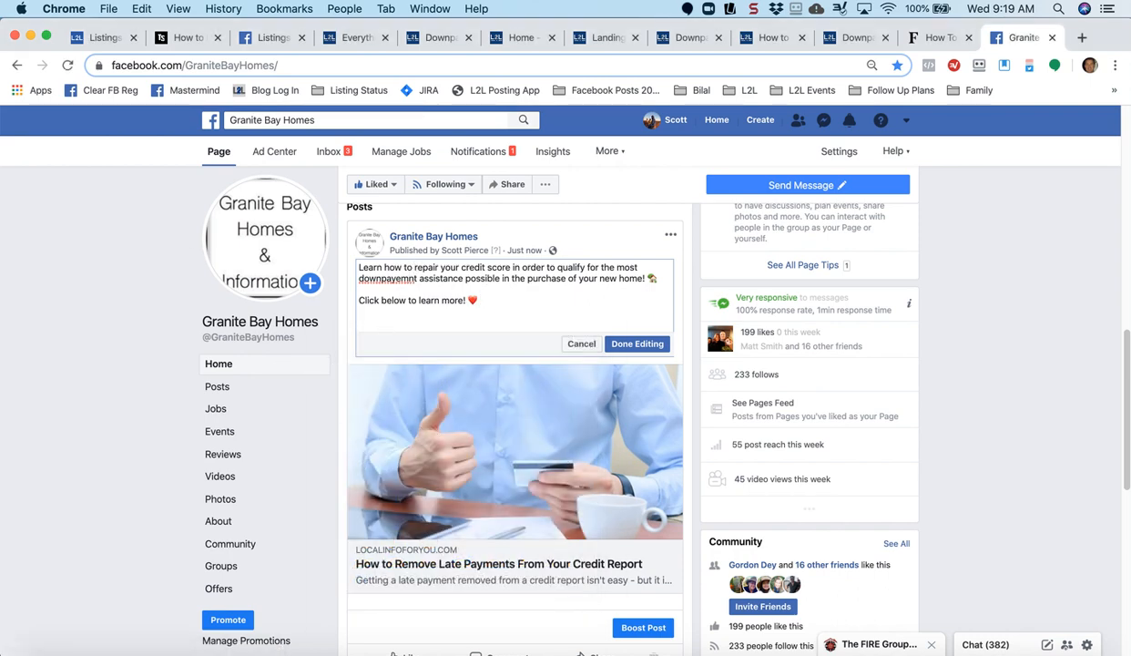
Correct the misspelled word in the post text to "downpayment" and save the edited post
key(BackSpace)
key(Right)
text(e)
click(633, 345)
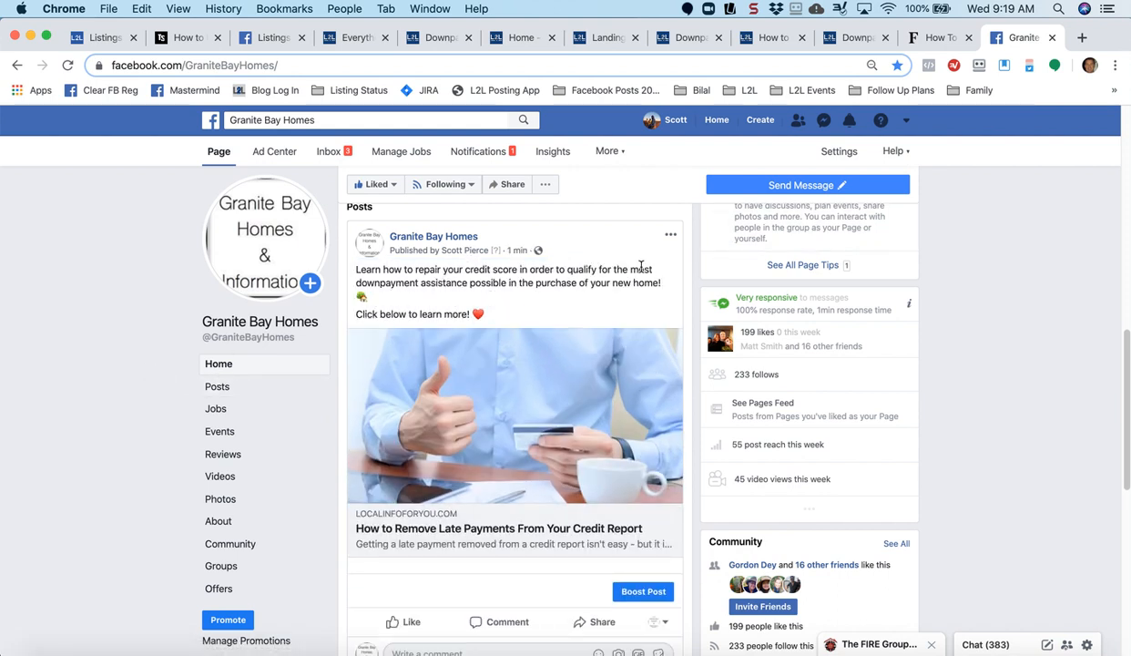
Open the article linked in the post and check its Downpayment Assistance banner while looking through the page
drag(1125, 353, 1126, 368)
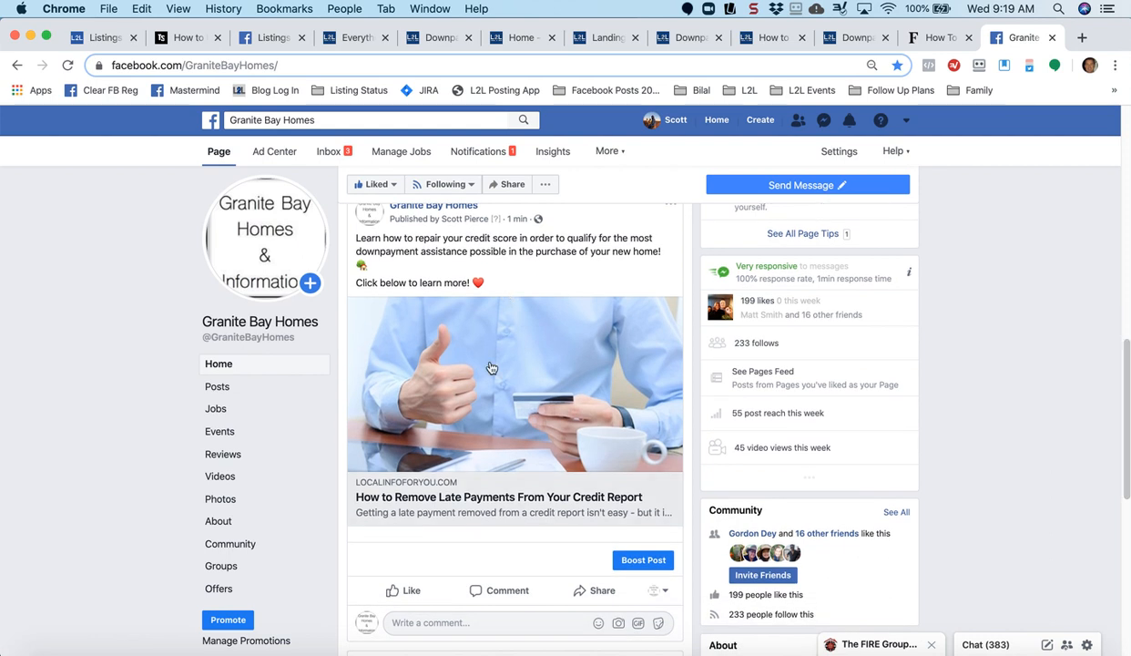
click(522, 372)
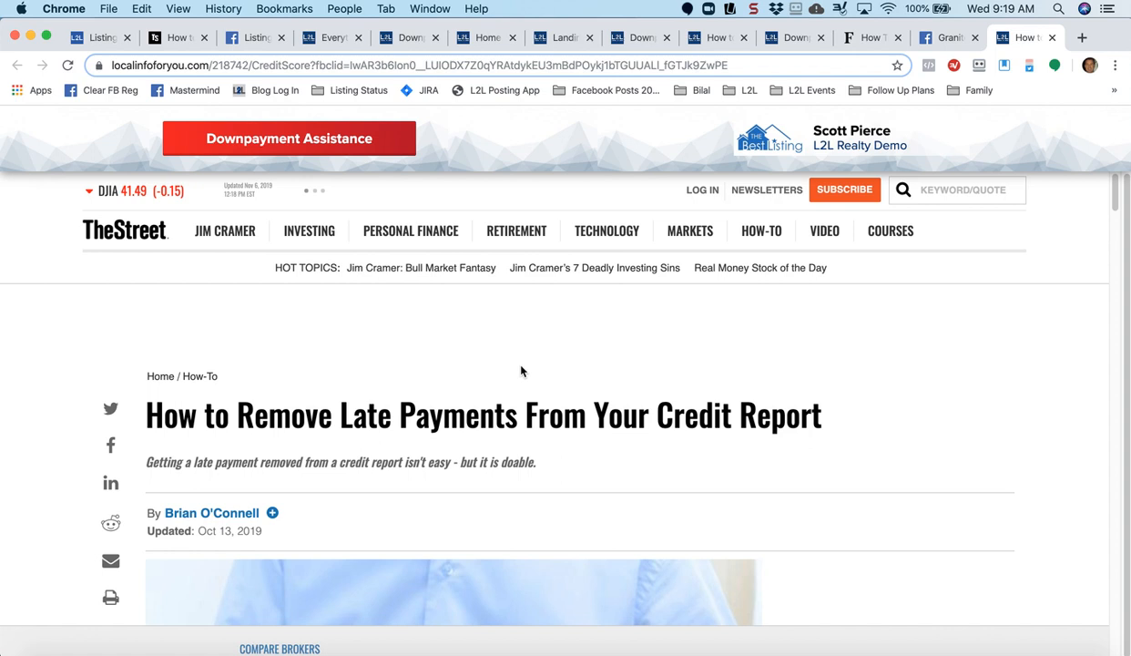
scroll(679, 390, down, 1)
scroll(679, 390, down, 5)
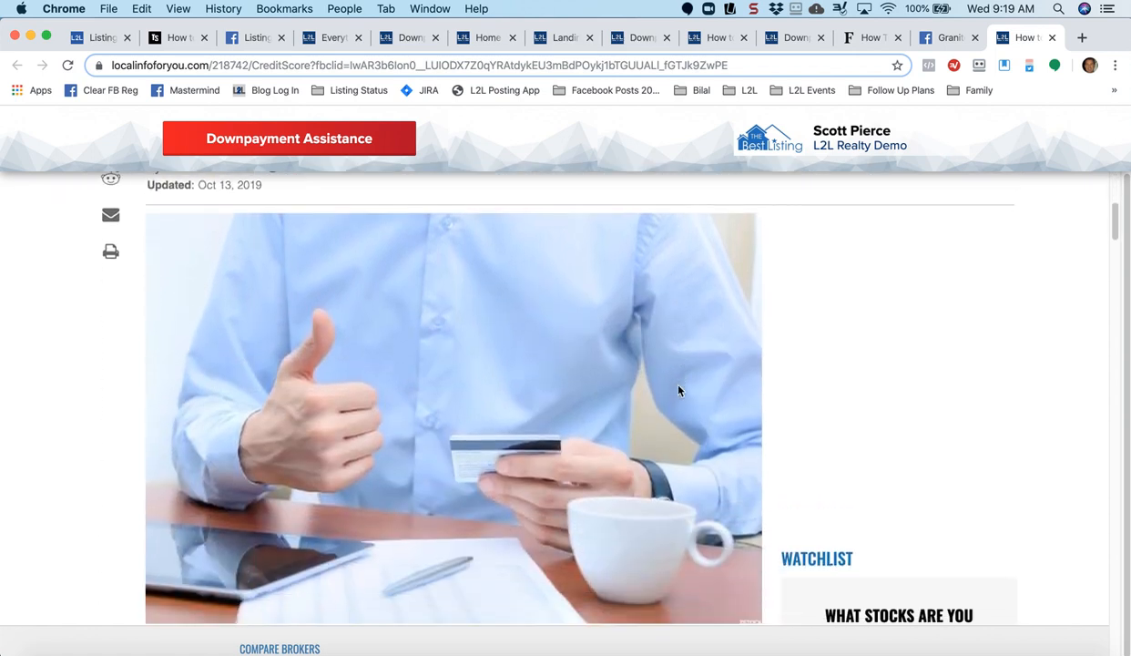
scroll(678, 390, up, 5)
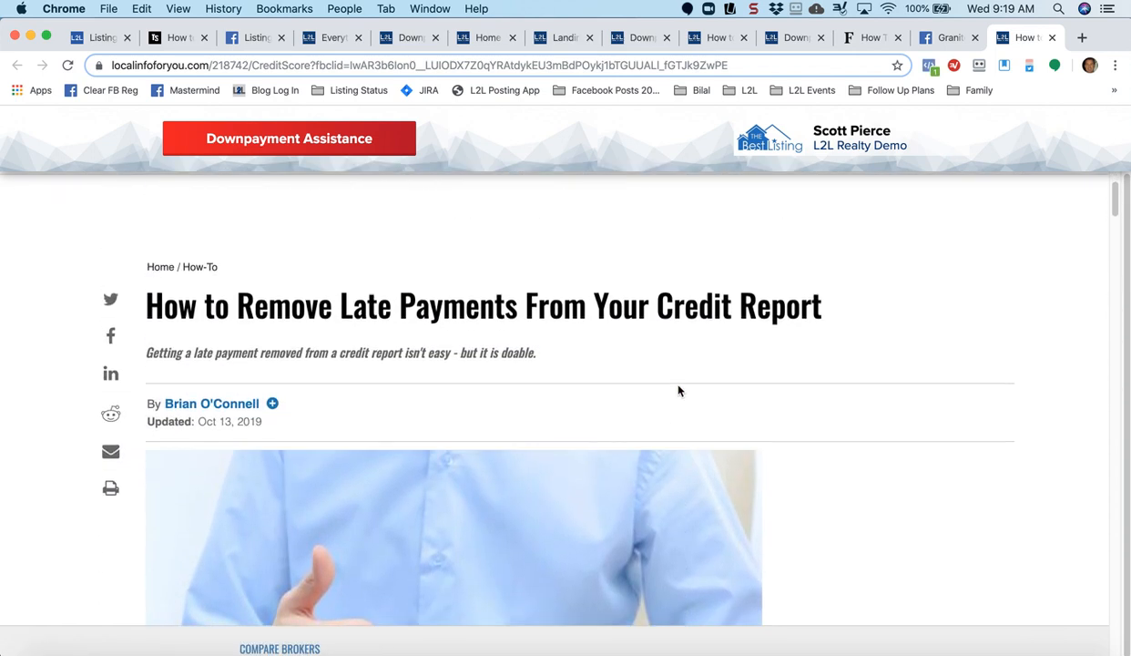
mouse_move(490, 215)
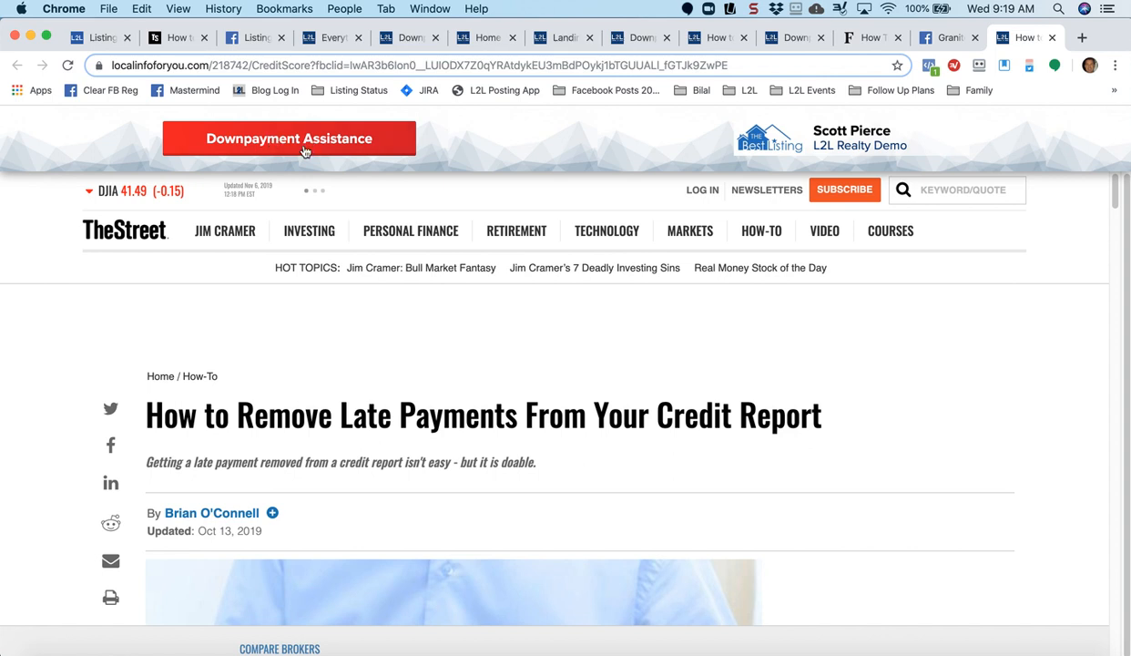
Start boosting the Granite Bay Homes credit report post and turn on the special ad category, set to Housing
click(942, 41)
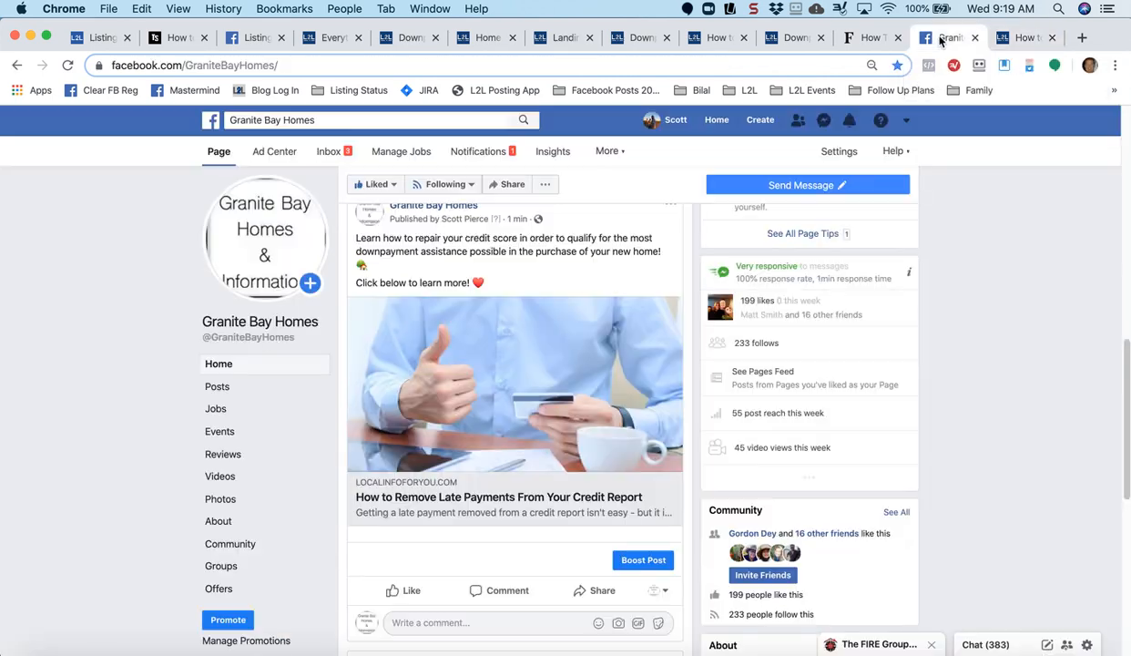
click(643, 562)
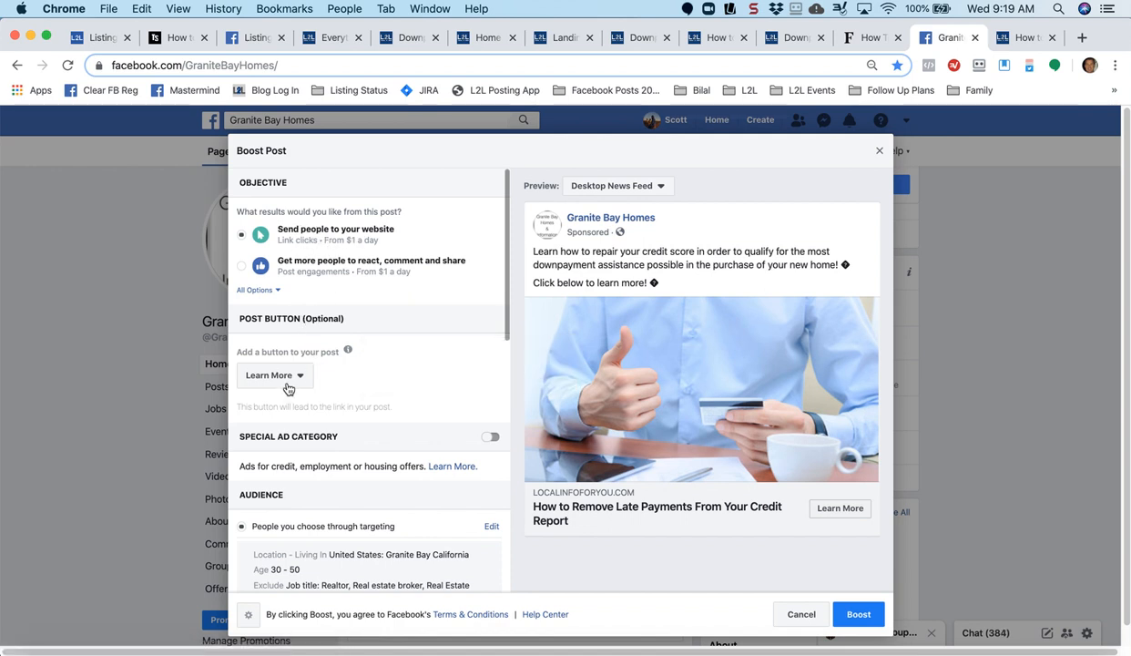
drag(507, 321, 506, 353)
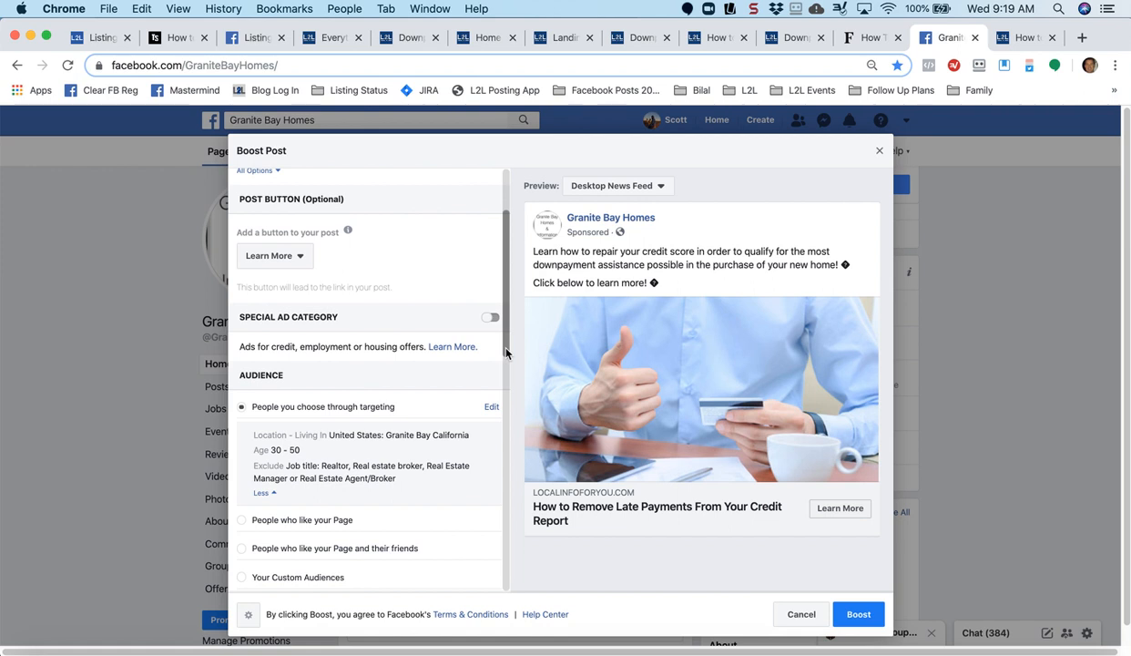
scroll(338, 310, down, 2)
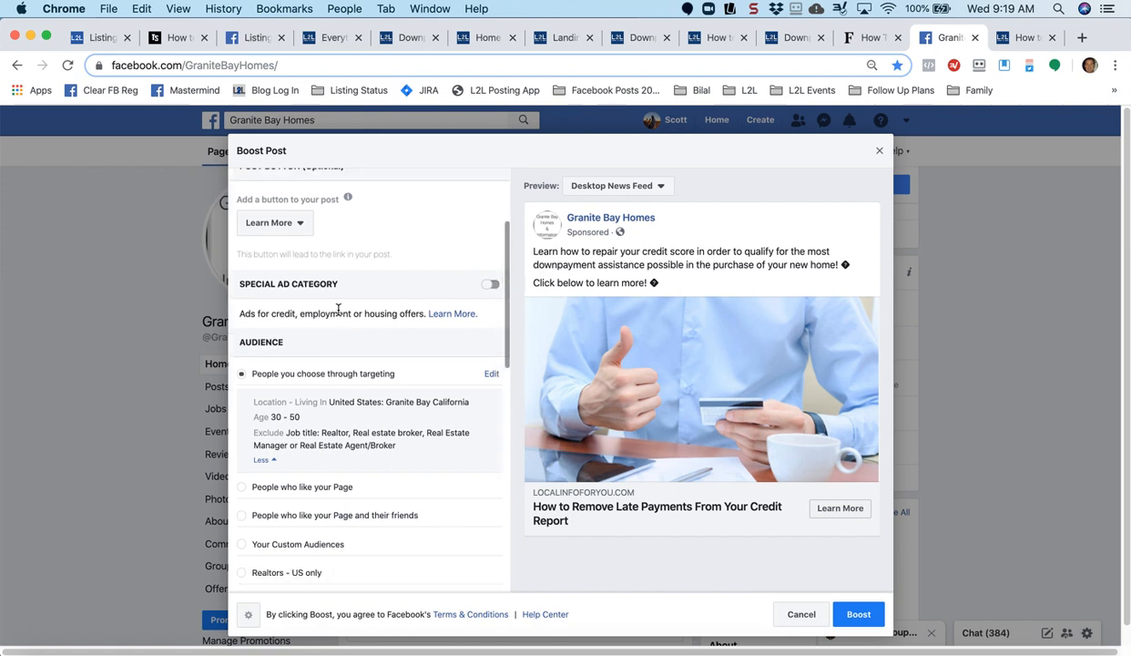
click(490, 284)
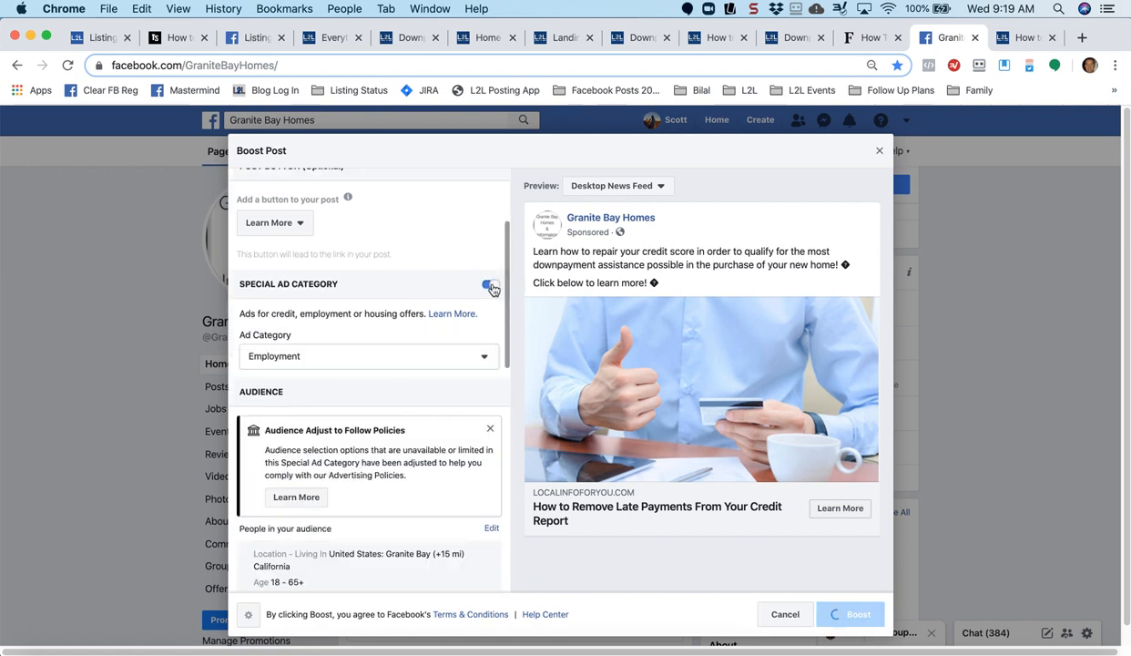
click(480, 357)
click(375, 474)
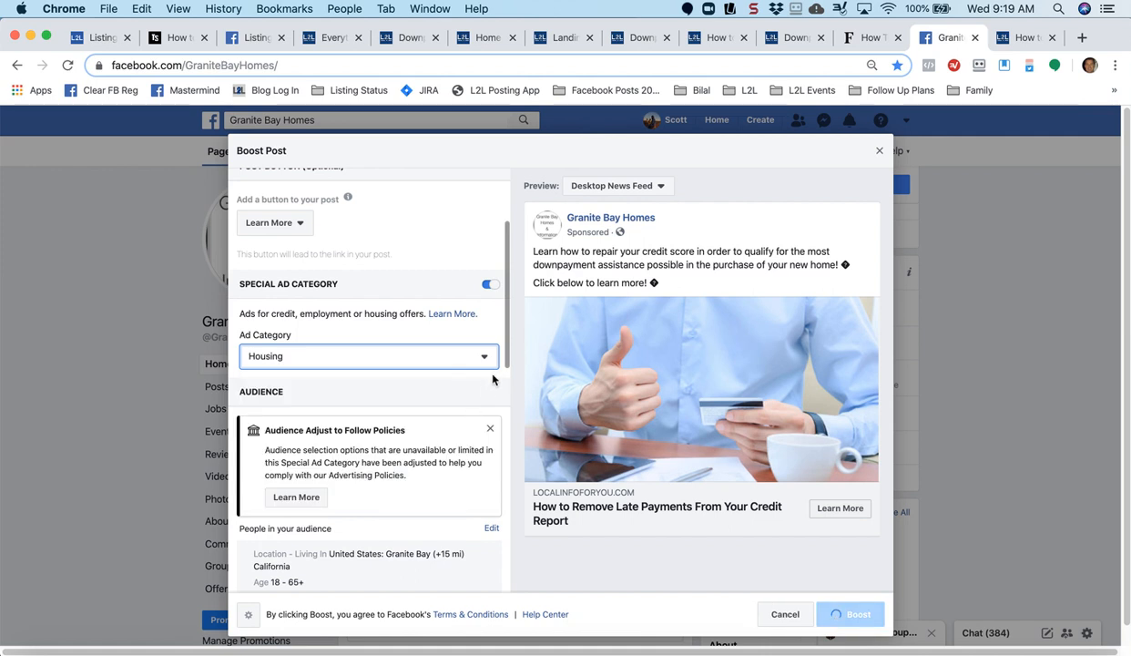
Set the boost duration to 7 days and review the budget, tracking and payment settings
drag(505, 348, 507, 536)
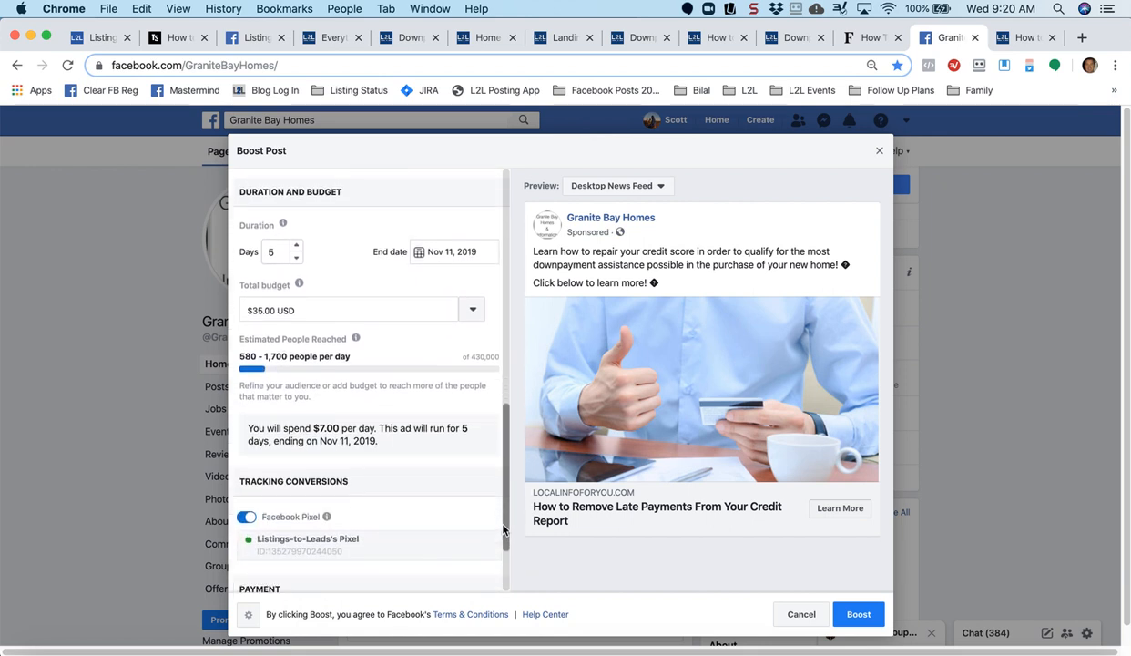
click(298, 247)
click(298, 247)
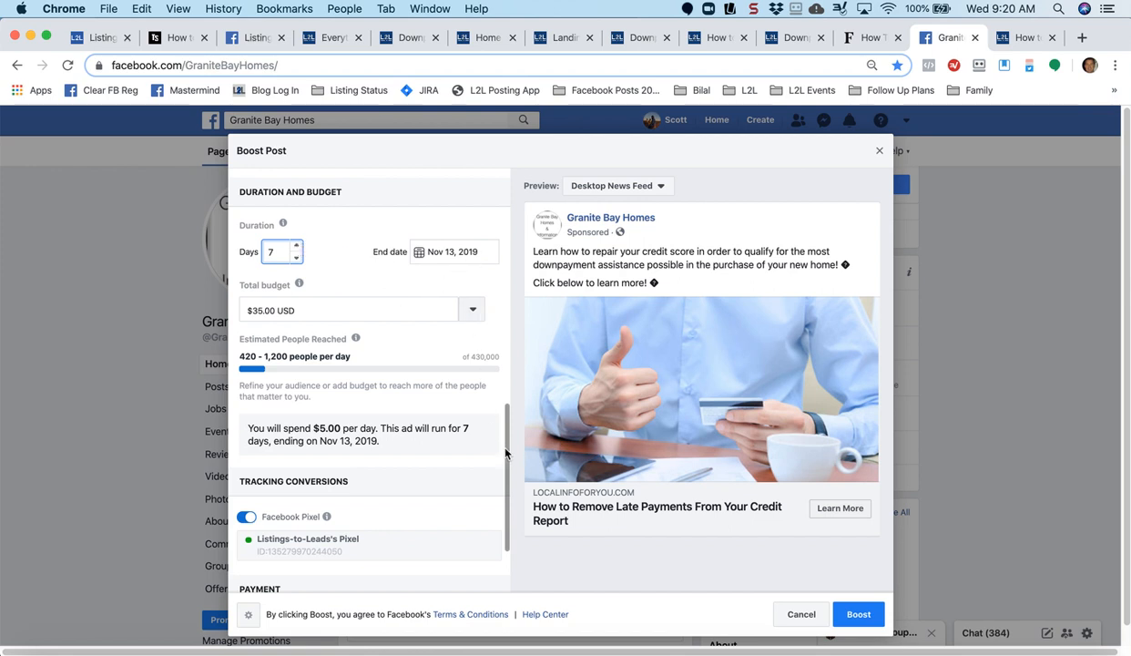
scroll(507, 453, down, 3)
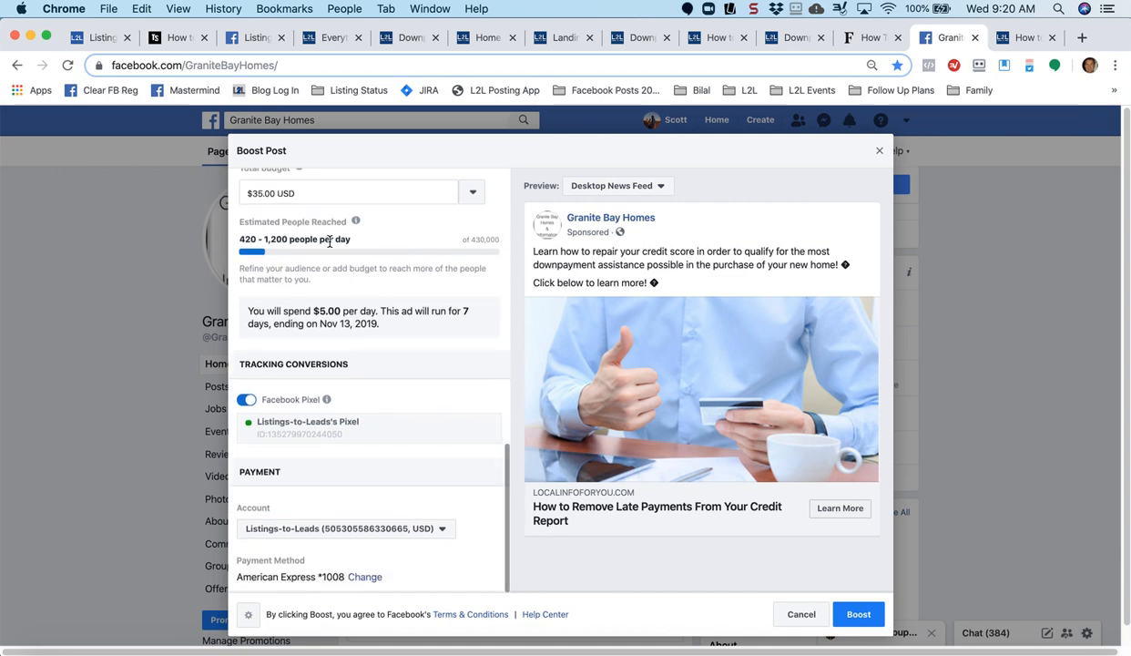
Recheck the boost's duration, total budget, Facebook Pixel tracking and payment settings down to the end of the form
scroll(505, 478, up, 4)
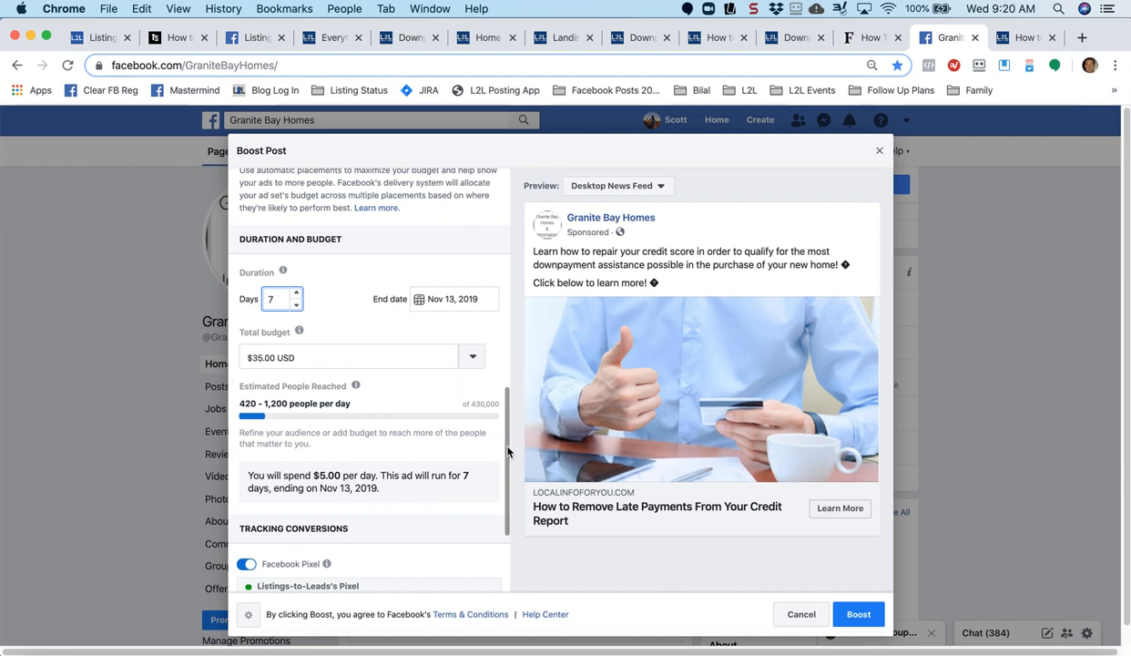
drag(508, 451, 506, 518)
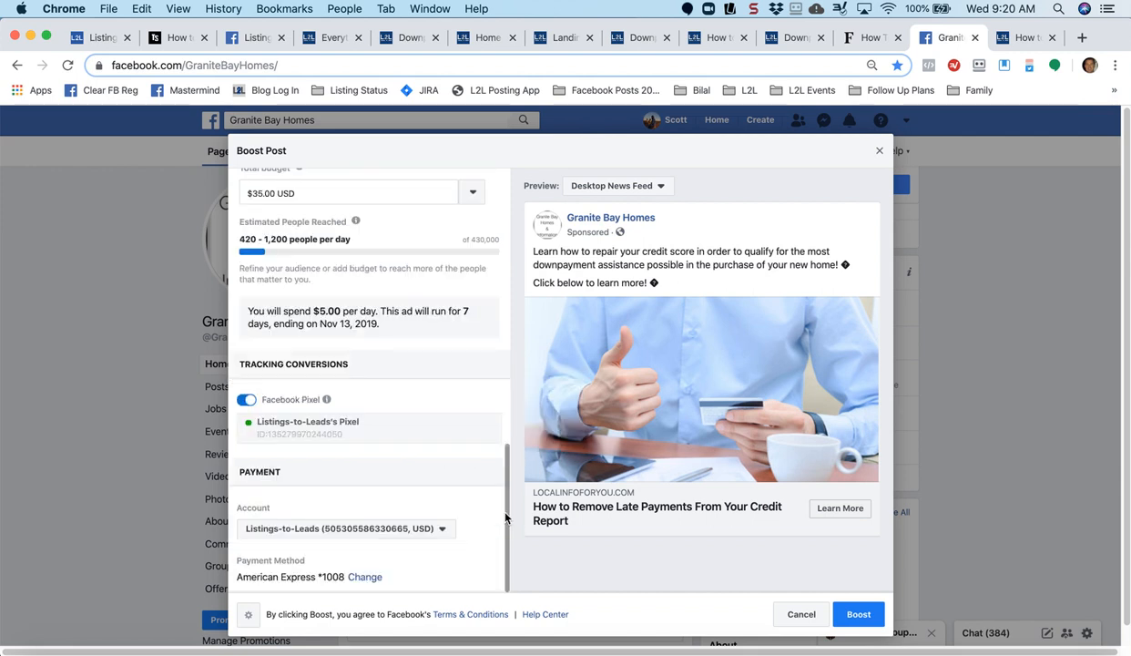
click(863, 616)
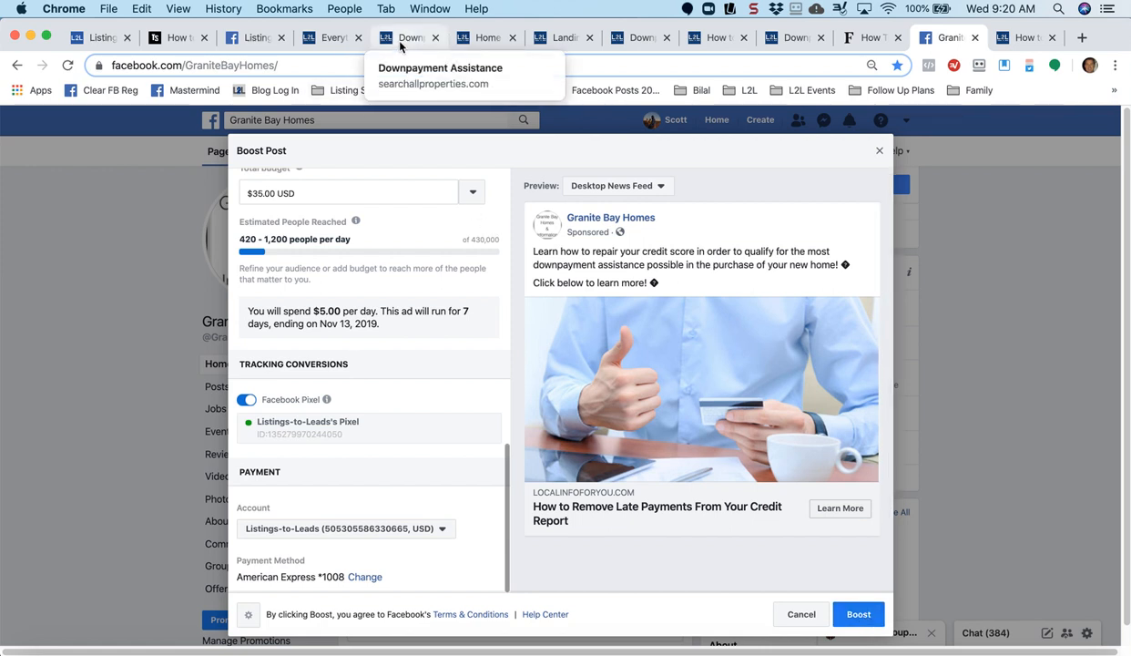
Switch to the Listings-to-Leads landing pages list and examine the Free Home Values, Downpayment Assistance and New Construction entries
click(335, 38)
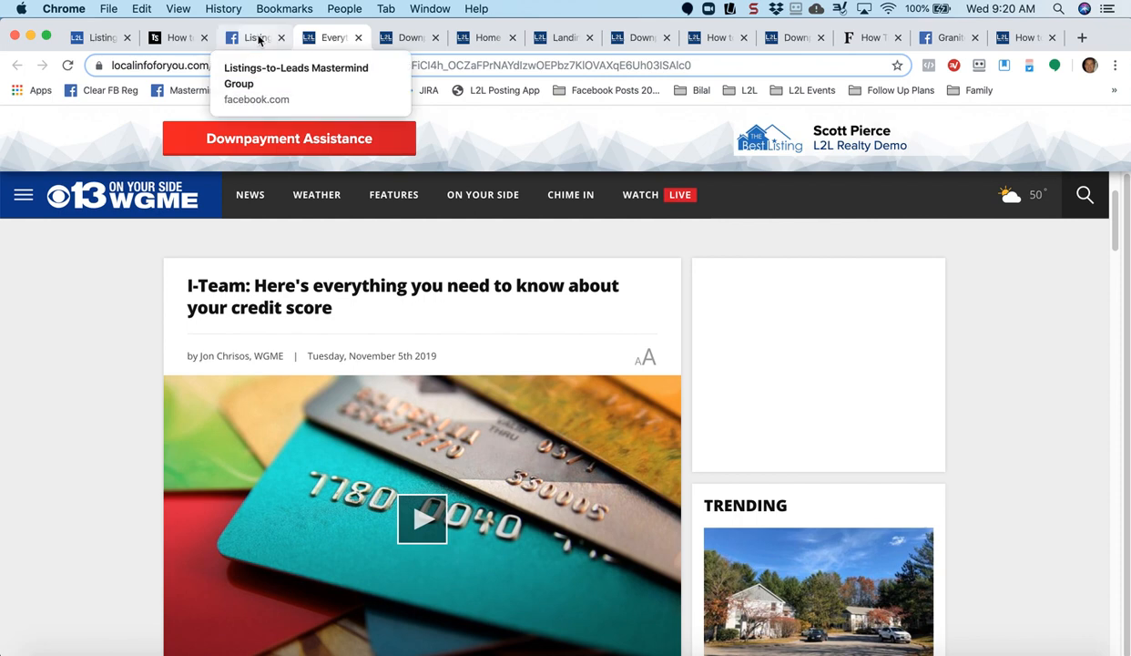
click(405, 38)
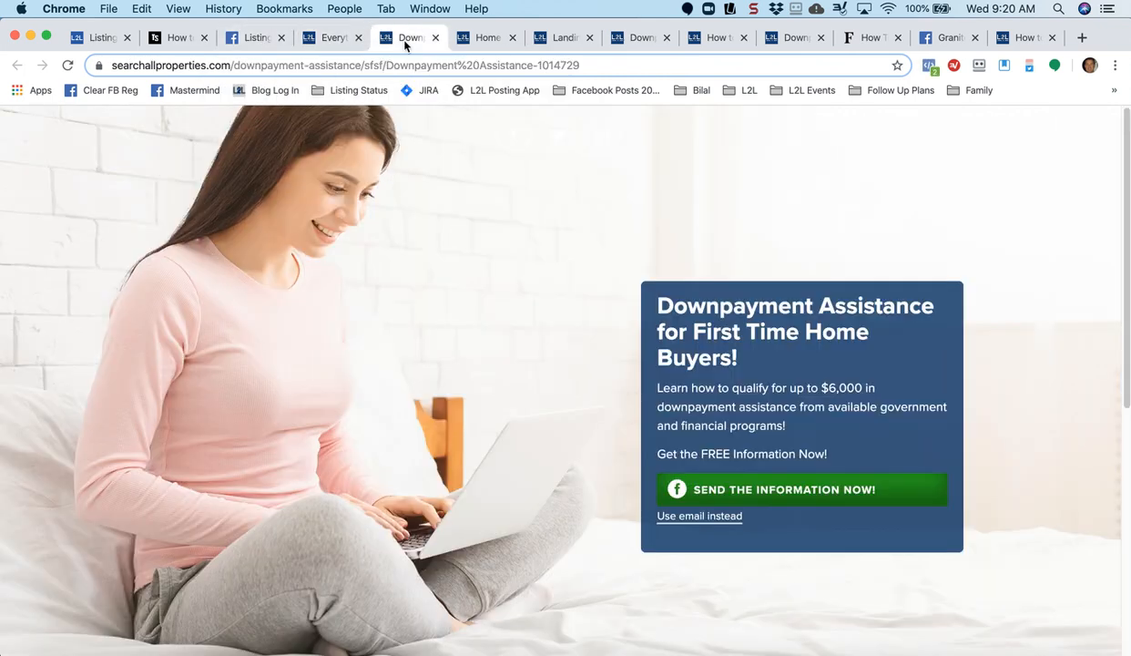
click(487, 38)
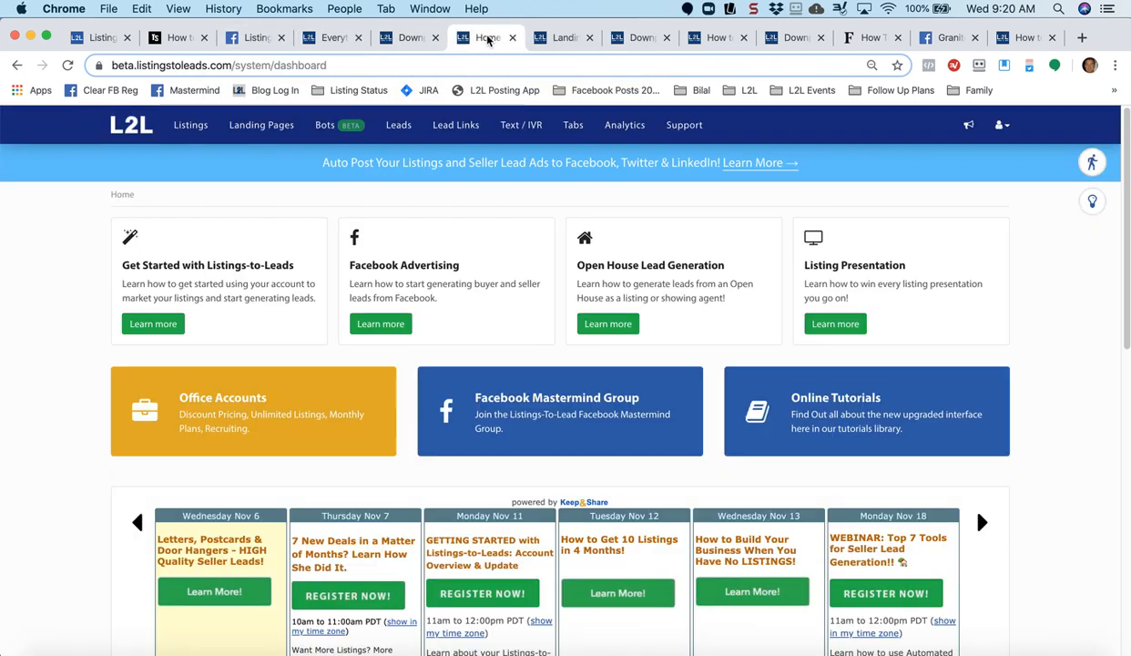
click(559, 38)
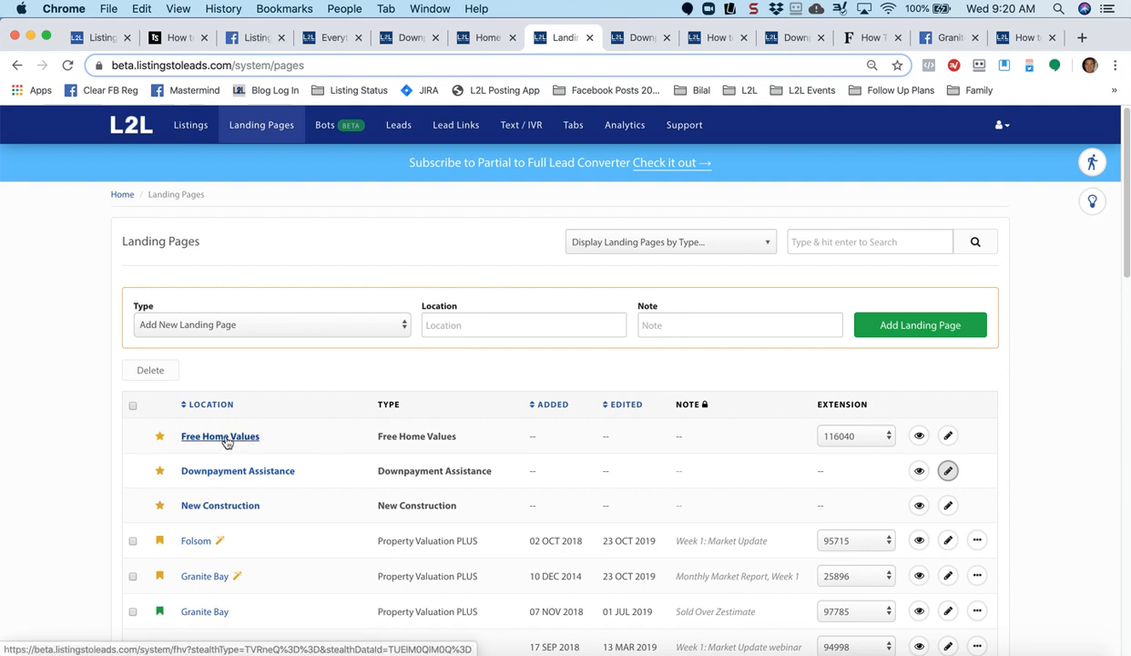
scroll(227, 437, down, 3)
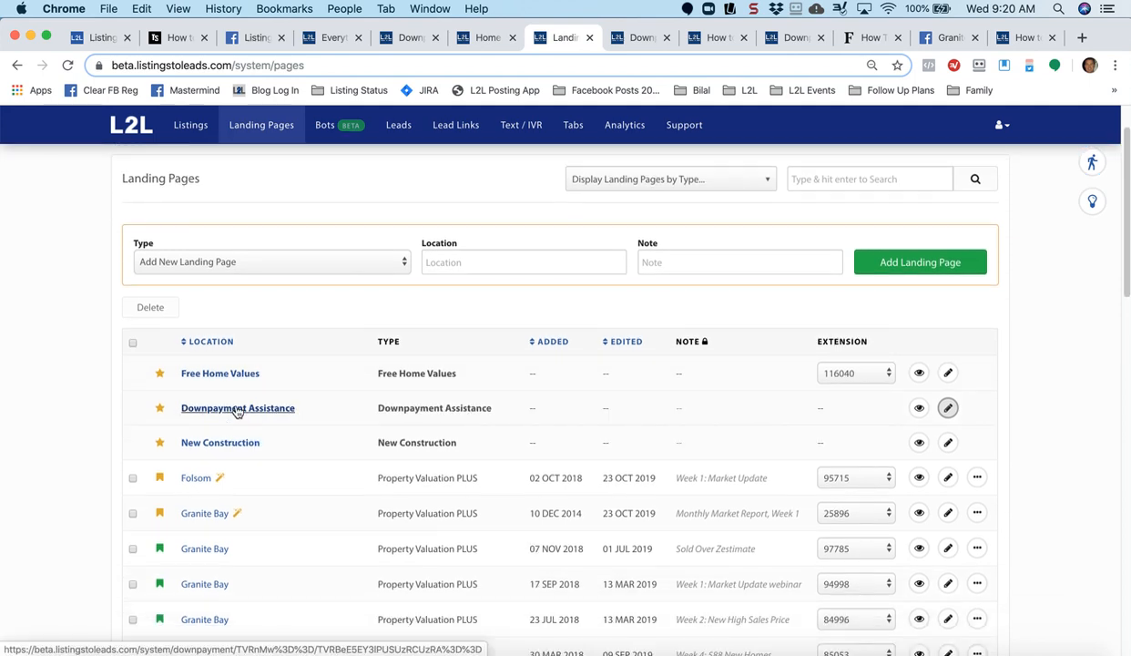
scroll(237, 412, down, 2)
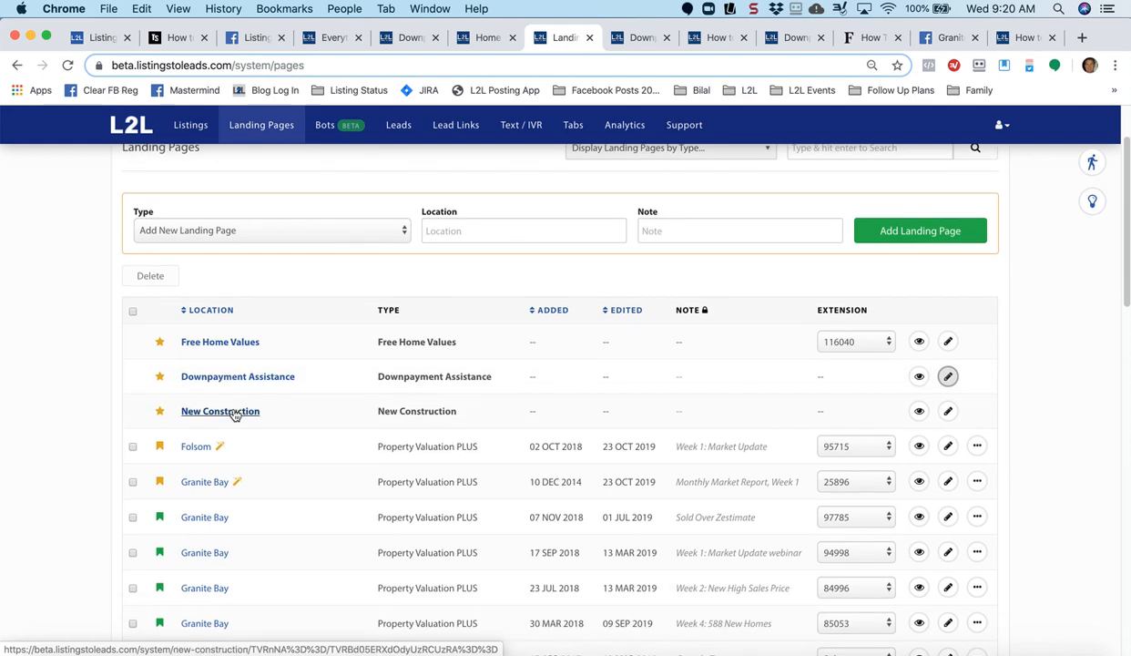
scroll(233, 412, down, 2)
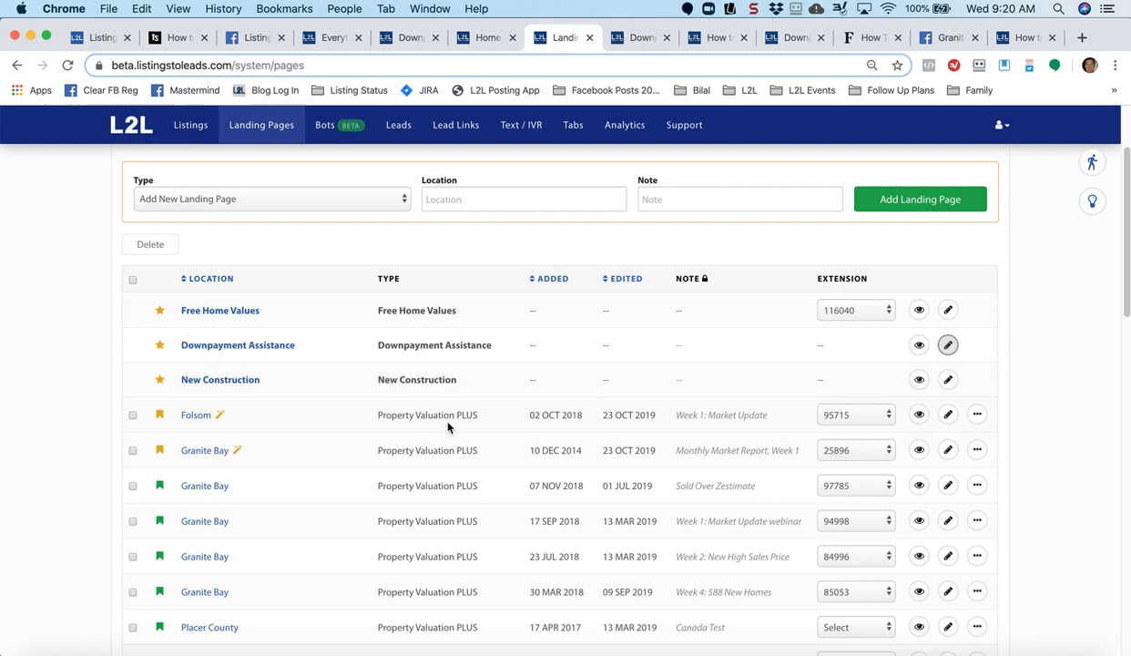
scroll(448, 428, up, 5)
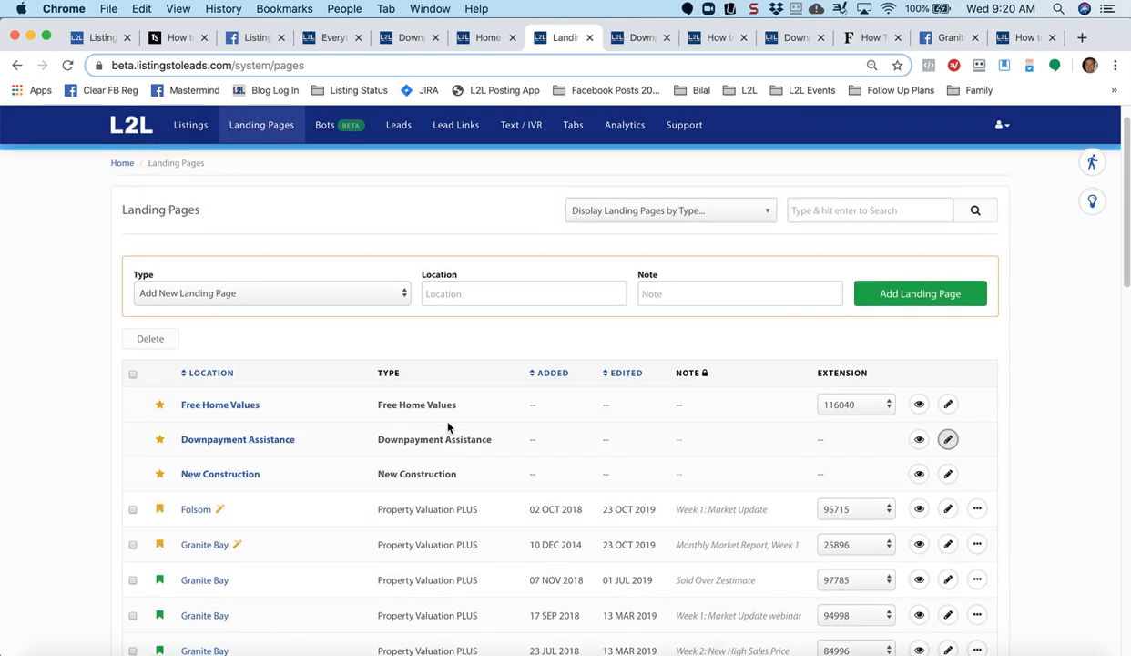